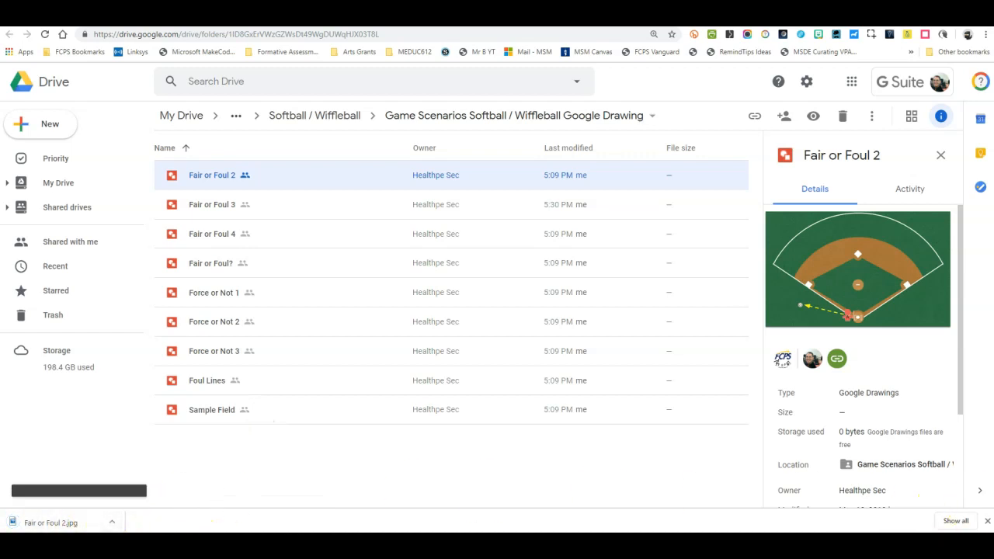
- Download the four Fair or Foul drawings from the Game Scenarios Softball / Wiffleball Google Drawing folder together
{"action": "left_click", "coordinate": [987, 521]}
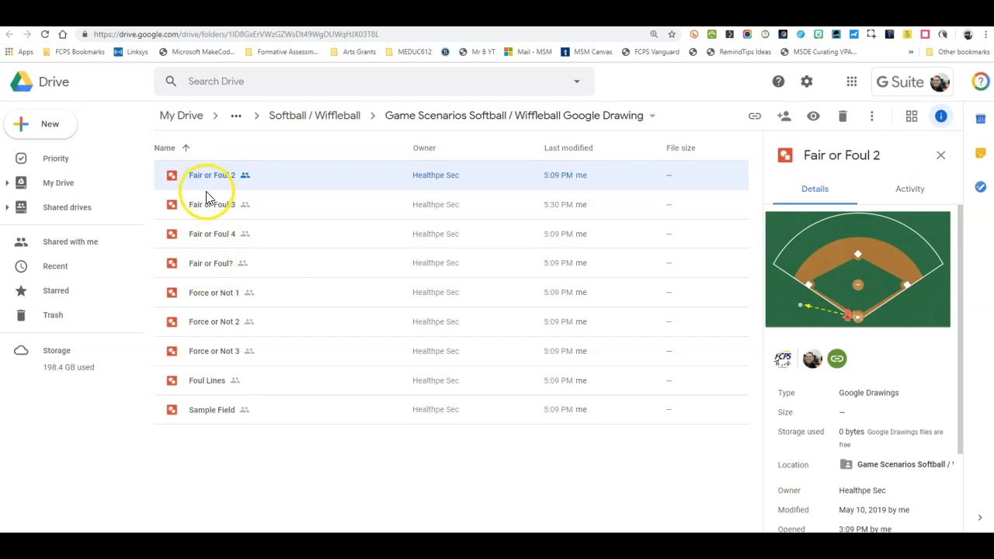
{"action": "left_click", "coordinate": [208, 275], "text": "shift"}
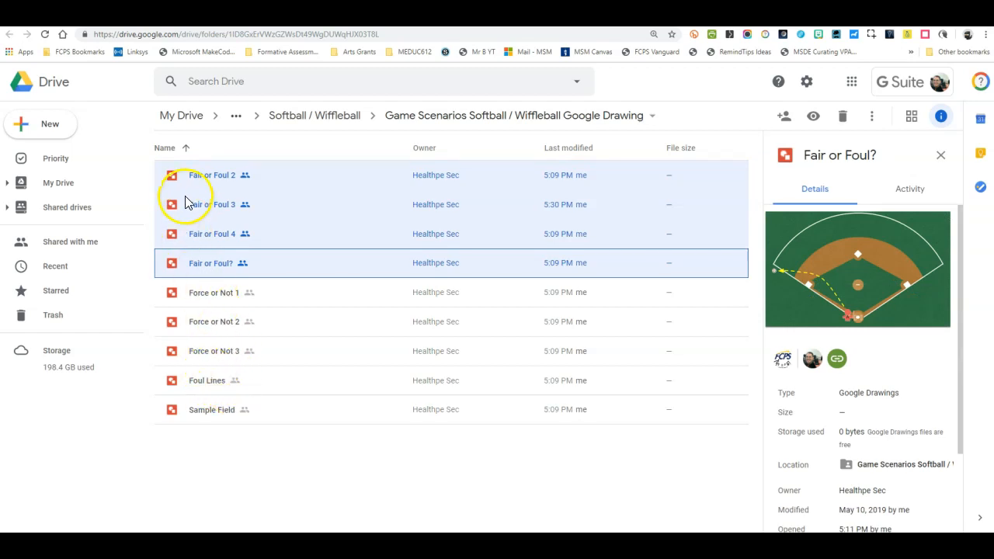
{"action": "right_click", "coordinate": [201, 178]}
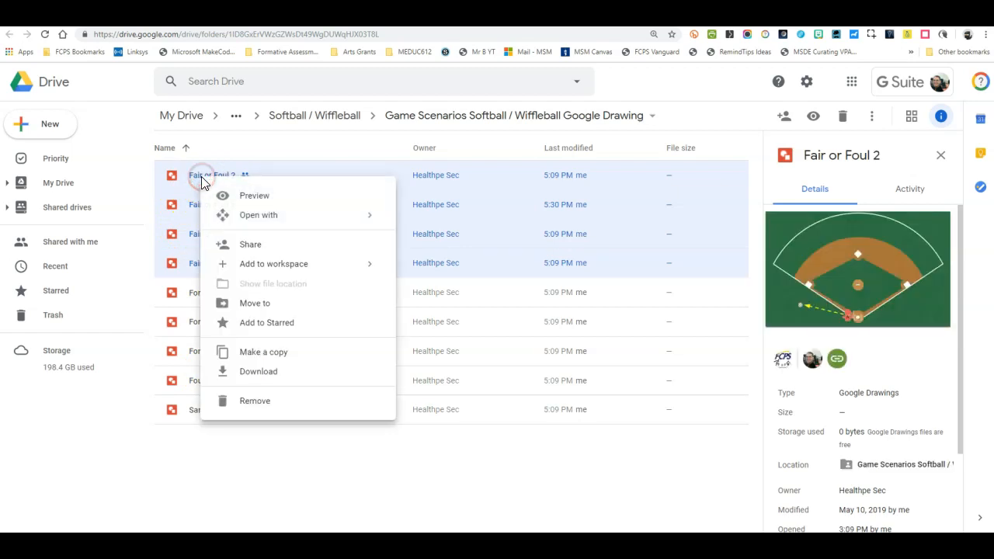
{"action": "left_click", "coordinate": [274, 372]}
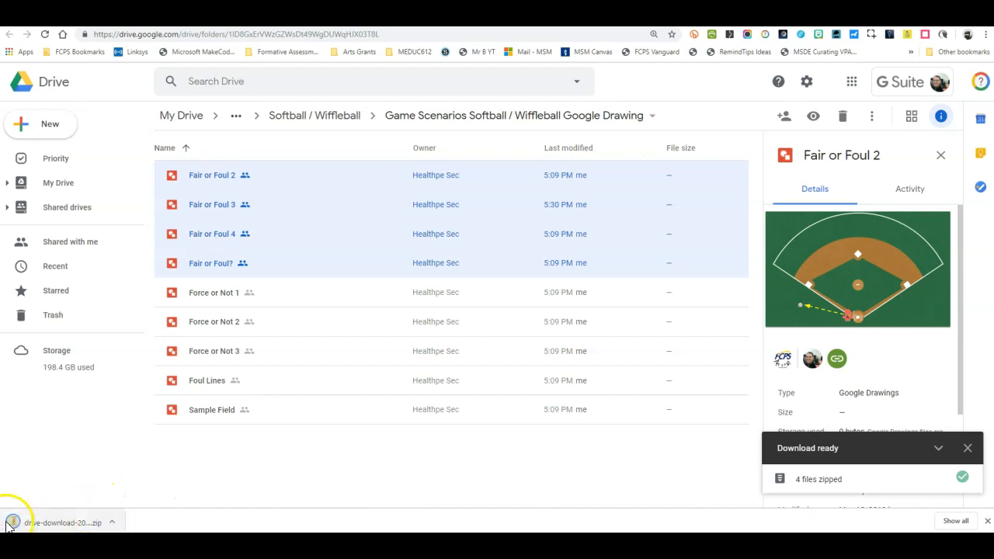
- Locate the downloaded zip file in the Downloads folder and move it into the !PE Images folder in File Explorer
{"action": "left_click", "coordinate": [112, 522]}
{"action": "left_click", "coordinate": [134, 483]}
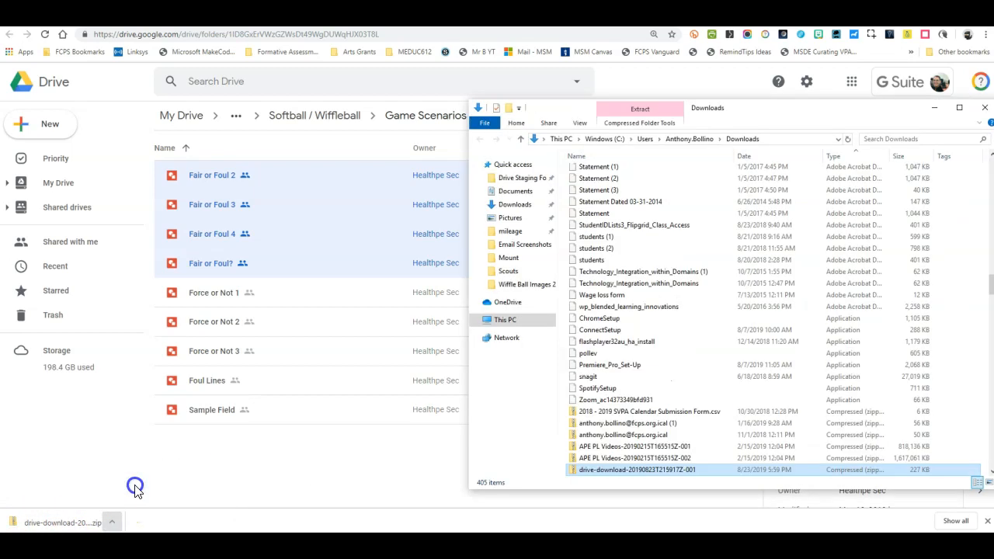
{"action": "left_click", "coordinate": [602, 471]}
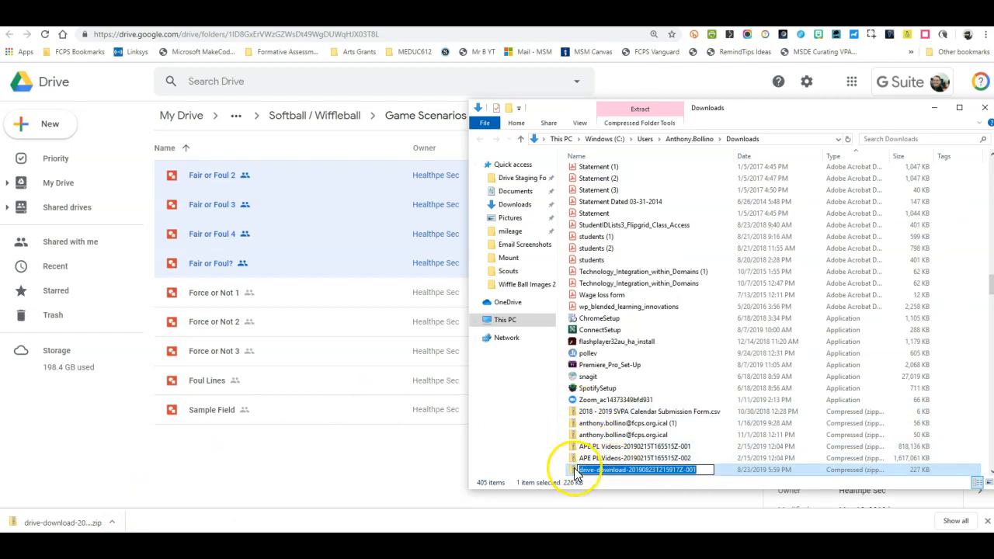
{"action": "left_click", "coordinate": [575, 471]}
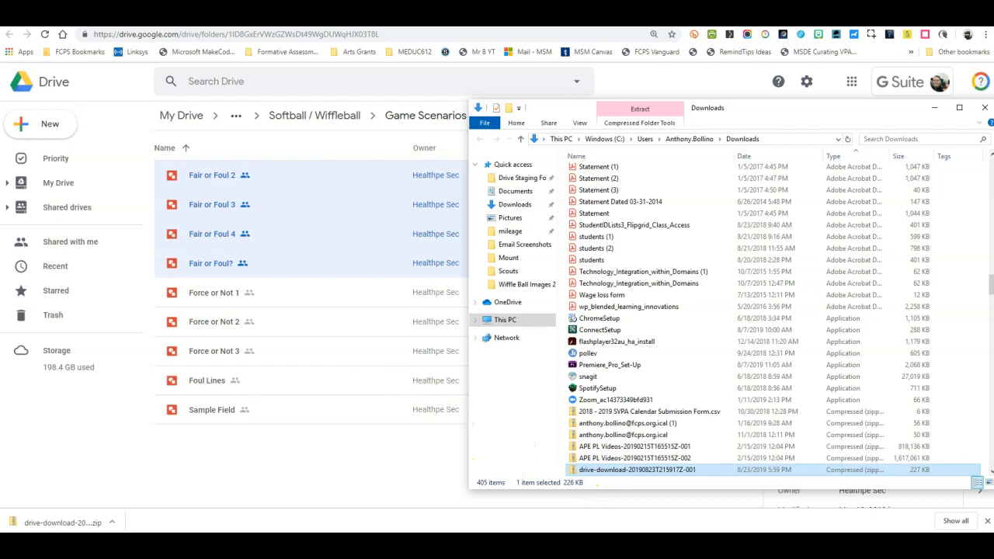
{"action": "key", "text": "alt+Tab"}
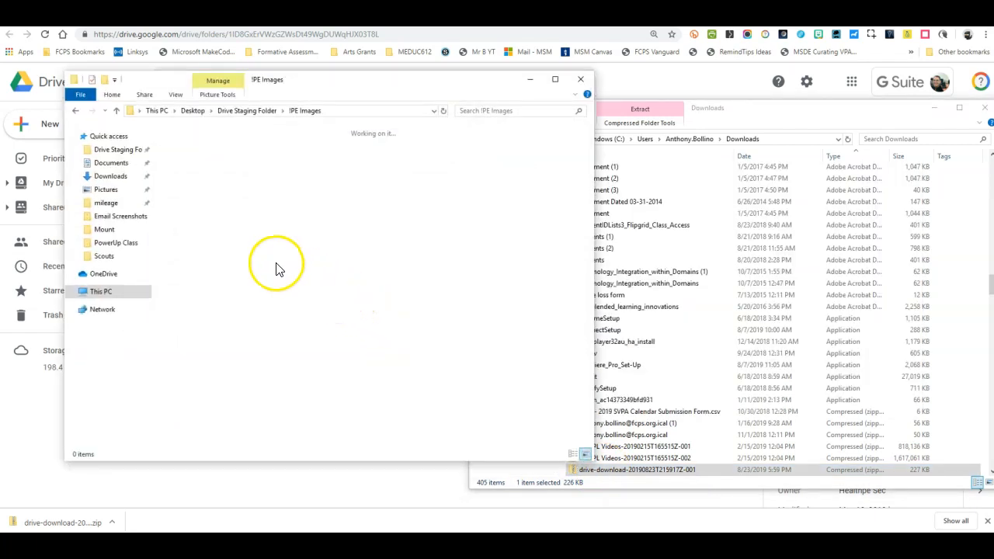
{"action": "left_click", "coordinate": [619, 474]}
{"action": "left_click_drag", "start_coordinate": [615, 469], "coordinate": [285, 306]}
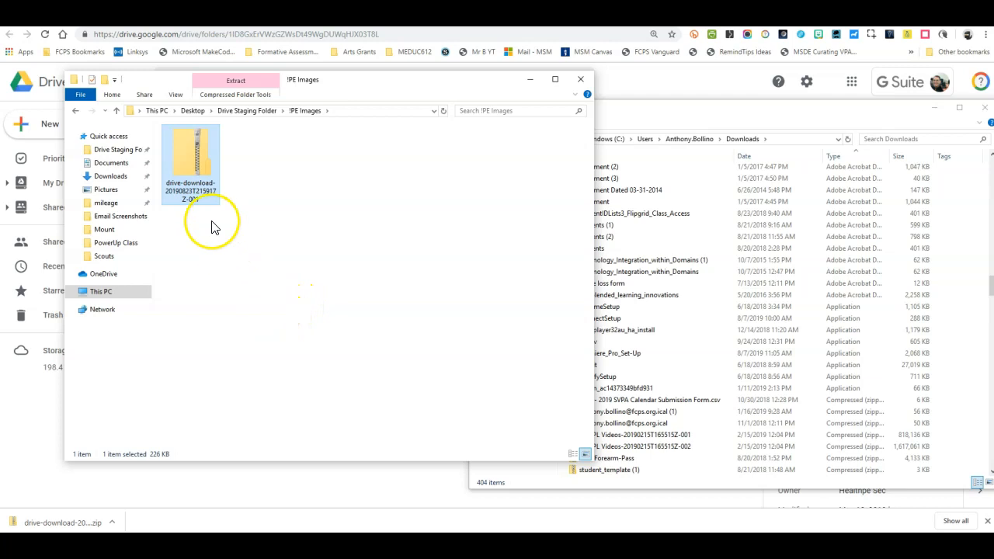
- Extract the zip file within !PE Images to the default destination and close the window of extracted files
{"action": "right_click", "coordinate": [198, 174]}
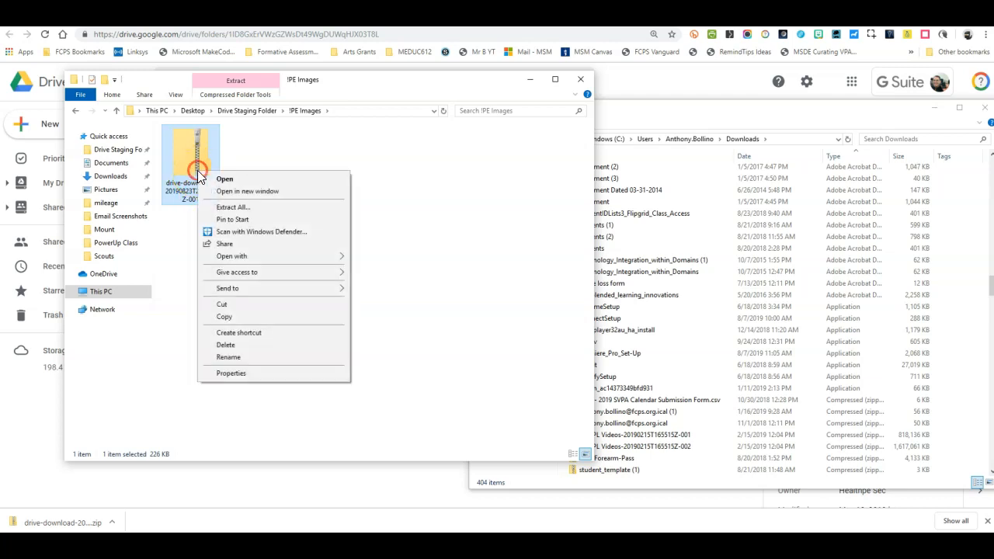
{"action": "left_click", "coordinate": [249, 208]}
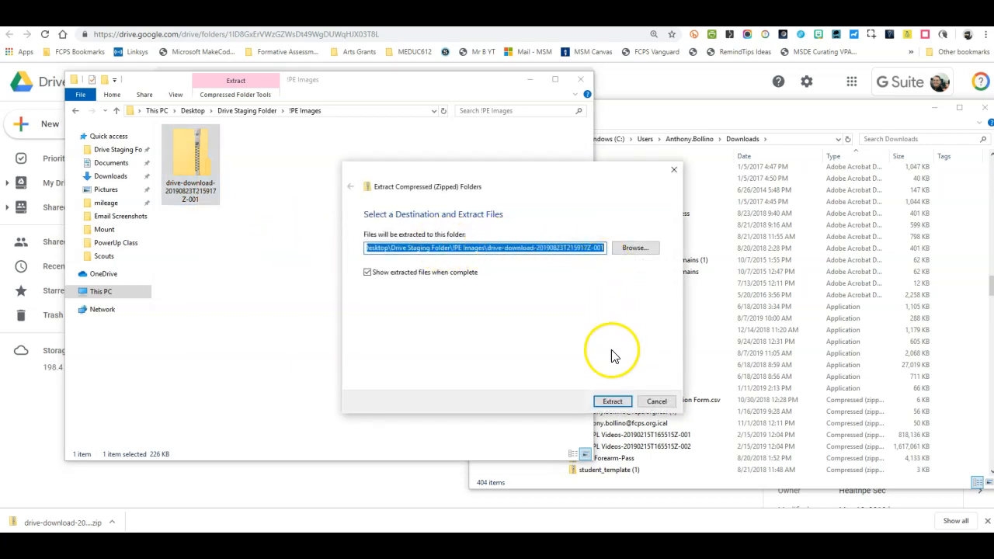
{"action": "left_click", "coordinate": [612, 401]}
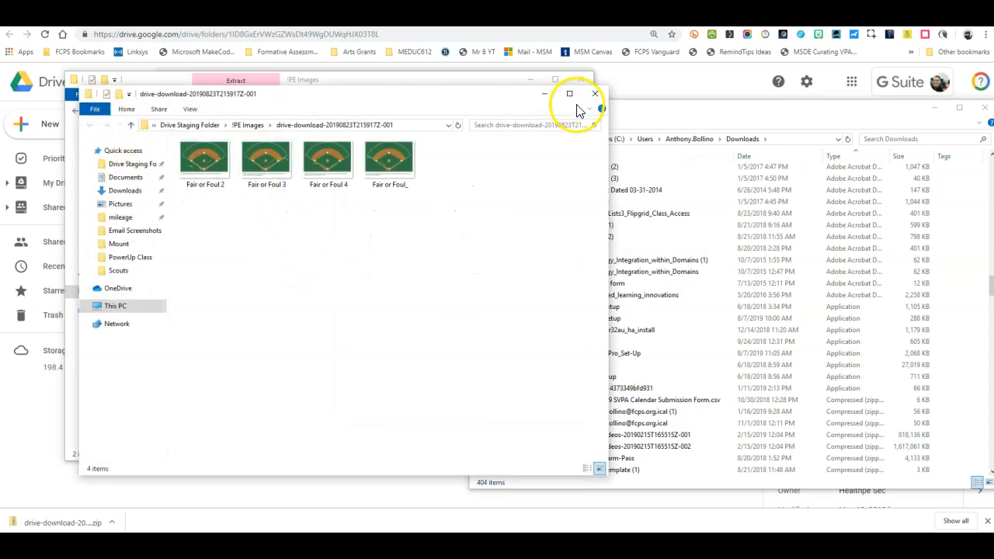
{"action": "left_click", "coordinate": [595, 93]}
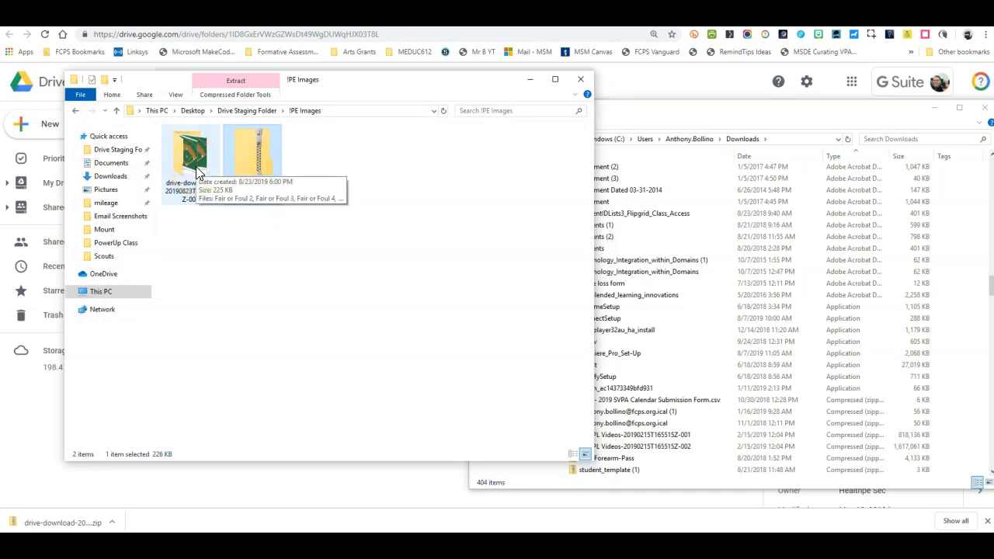
- Rename the extracted folder as Fair or Foul
{"action": "left_click", "coordinate": [182, 193]}
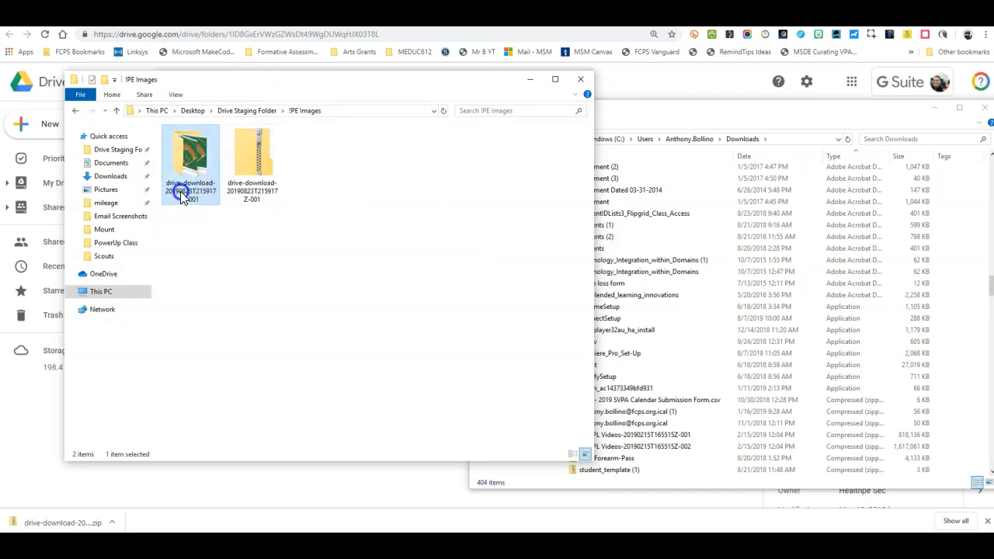
{"action": "right_click", "coordinate": [181, 191]}
{"action": "left_click", "coordinate": [216, 424]}
{"action": "type", "text": "F"}
{"action": "key", "text": "Return"}
- Delete the leftover zip file from !PE Images and open the Fair or Foul folder
{"action": "left_click", "coordinate": [236, 173]}
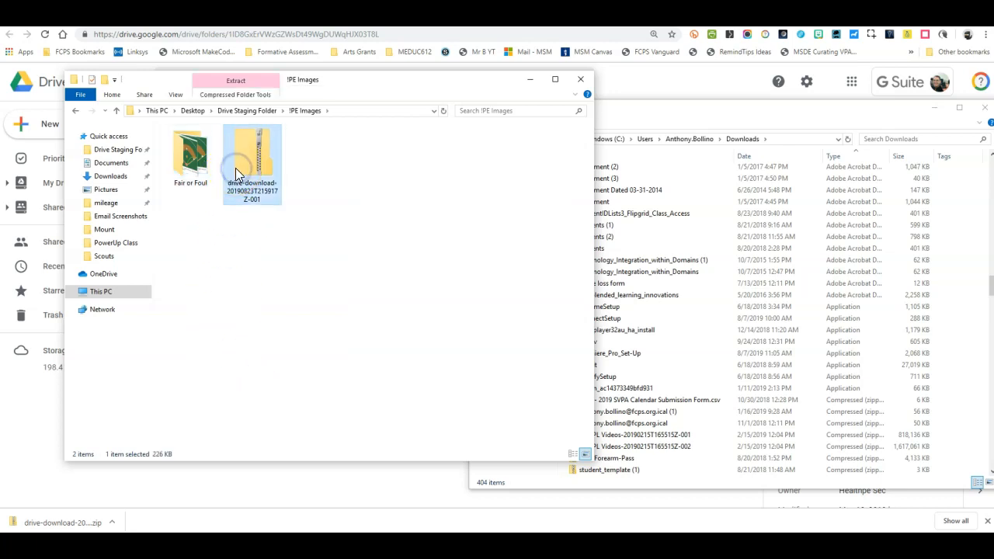
{"action": "key", "text": "Delete"}
{"action": "left_click", "coordinate": [557, 339]}
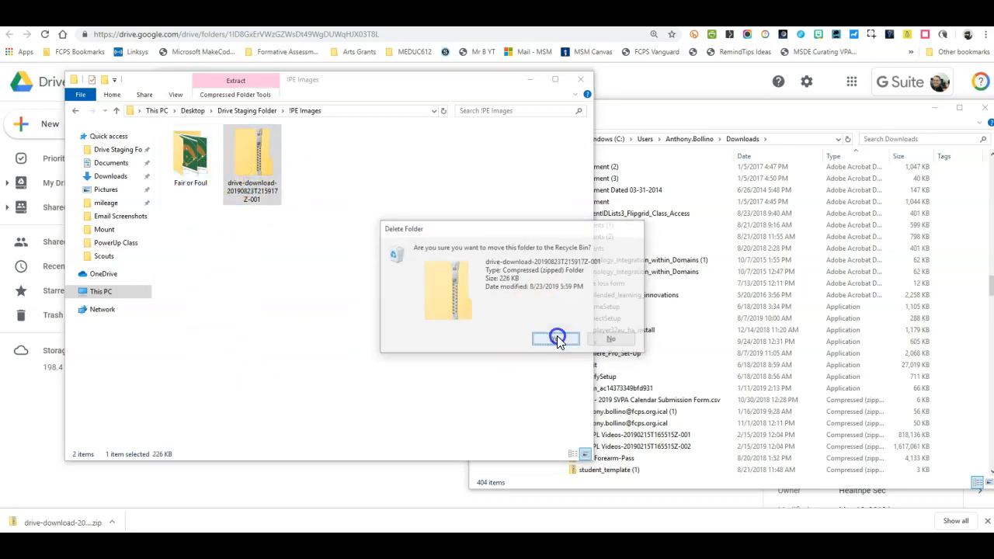
{"action": "double_click", "coordinate": [208, 171]}
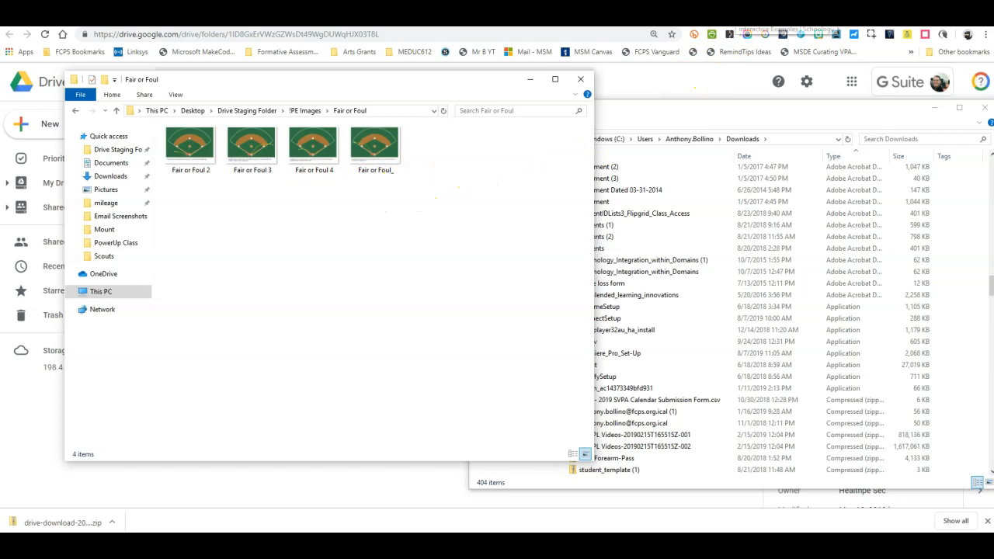
- Switch to the Schoology course's Interactive Examples folder and start a test/quiz named Fair or Foul, due 9/20/19
{"action": "left_click", "coordinate": [738, 17]}
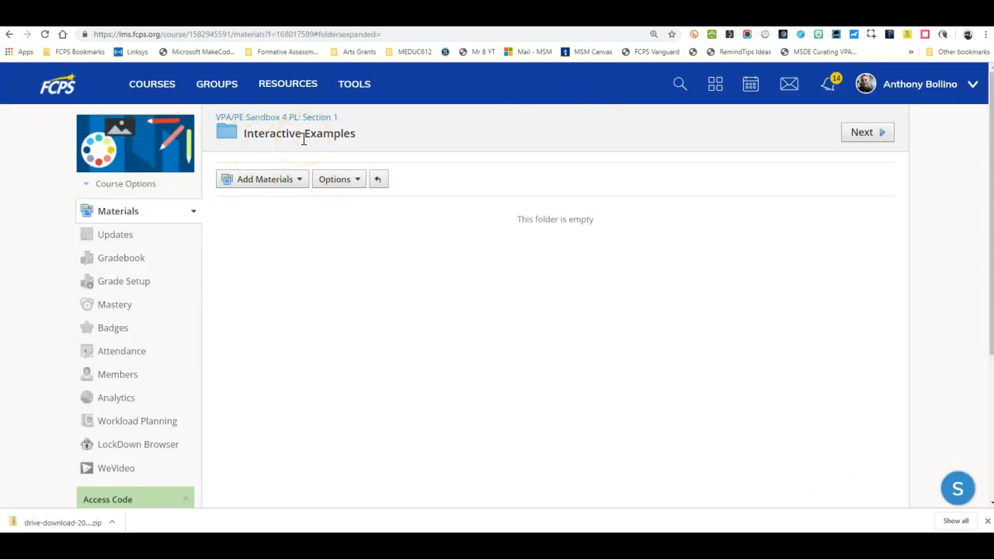
{"action": "left_click", "coordinate": [276, 179]}
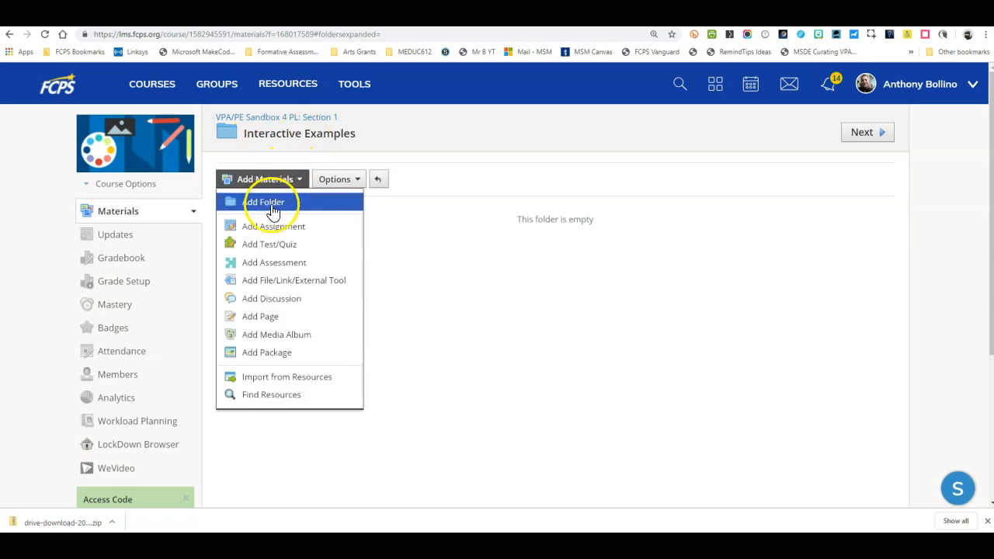
{"action": "left_click", "coordinate": [271, 245]}
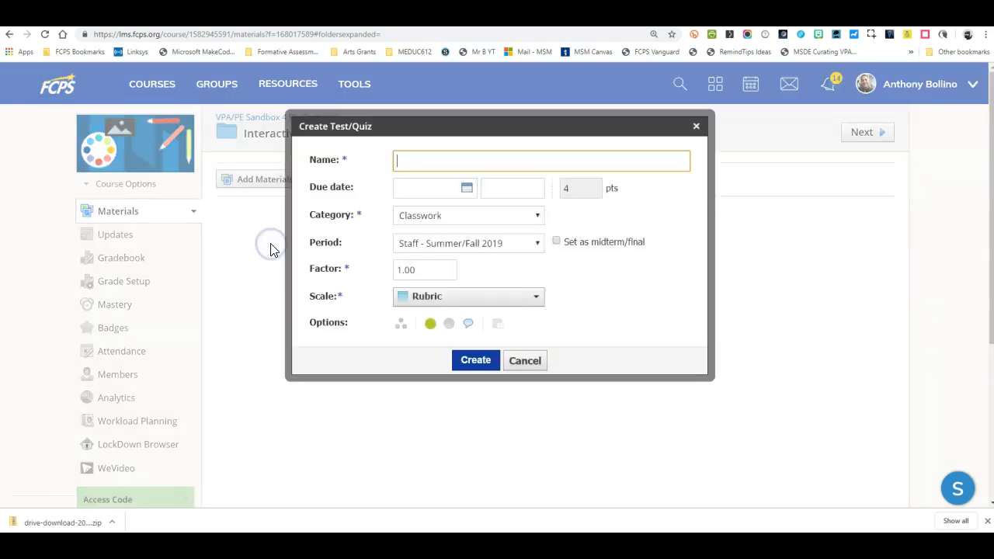
{"action": "type", "text": "Fair or Foul"}
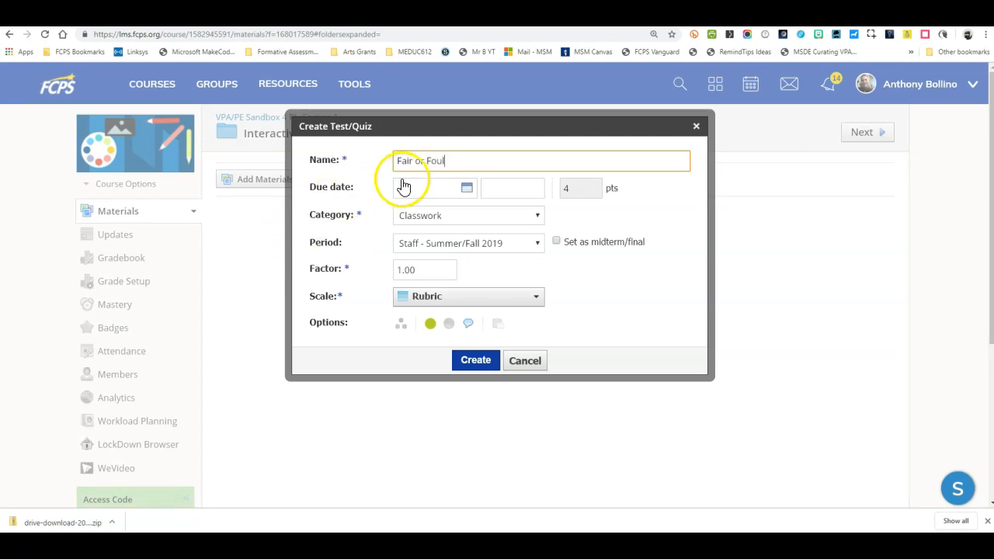
{"action": "left_click", "coordinate": [467, 188]}
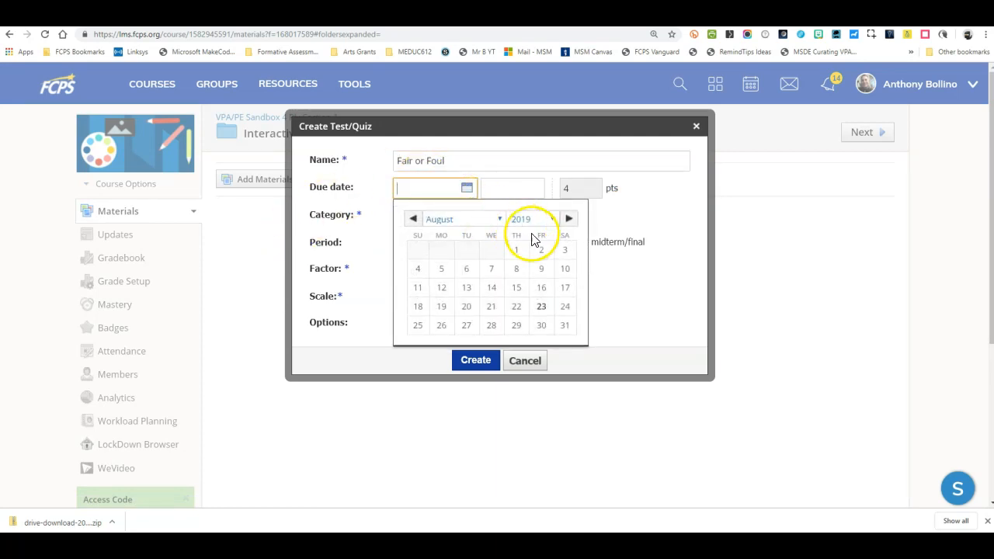
{"action": "left_click", "coordinate": [569, 219]}
{"action": "left_click", "coordinate": [543, 289]}
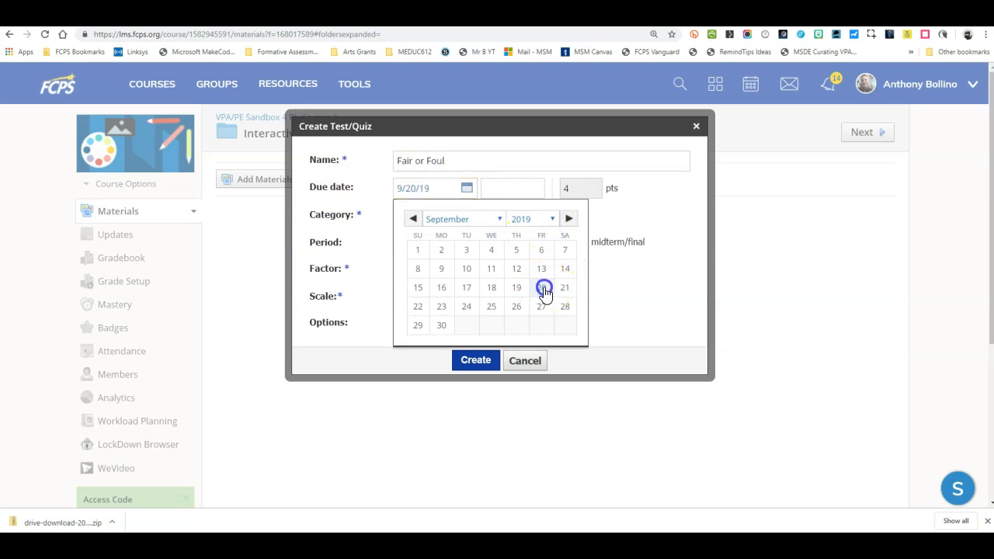
- Set the quiz's category to Formative Assessment and its grading period to CDM: 2019-06-01 - 2020-08-31
{"action": "left_click", "coordinate": [433, 218]}
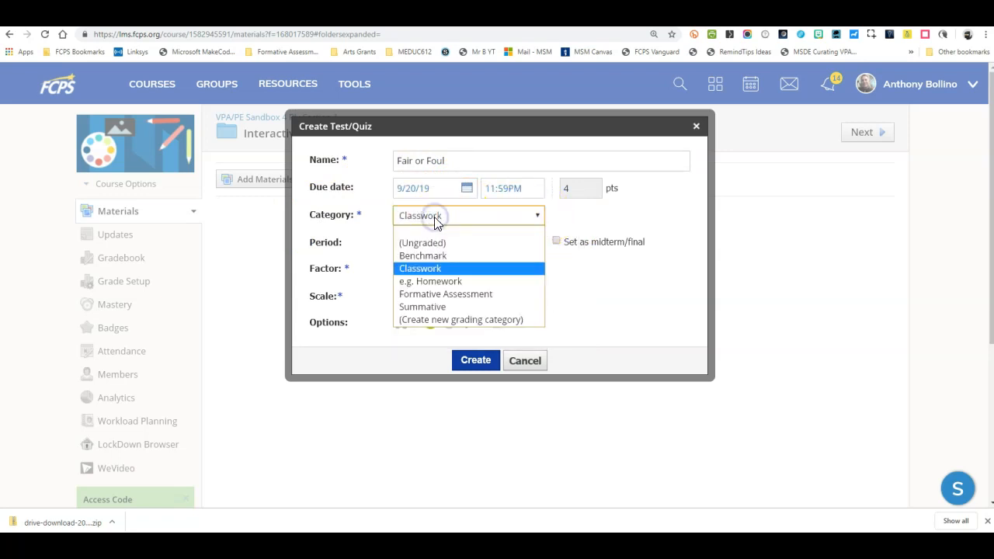
{"action": "left_click", "coordinate": [445, 294]}
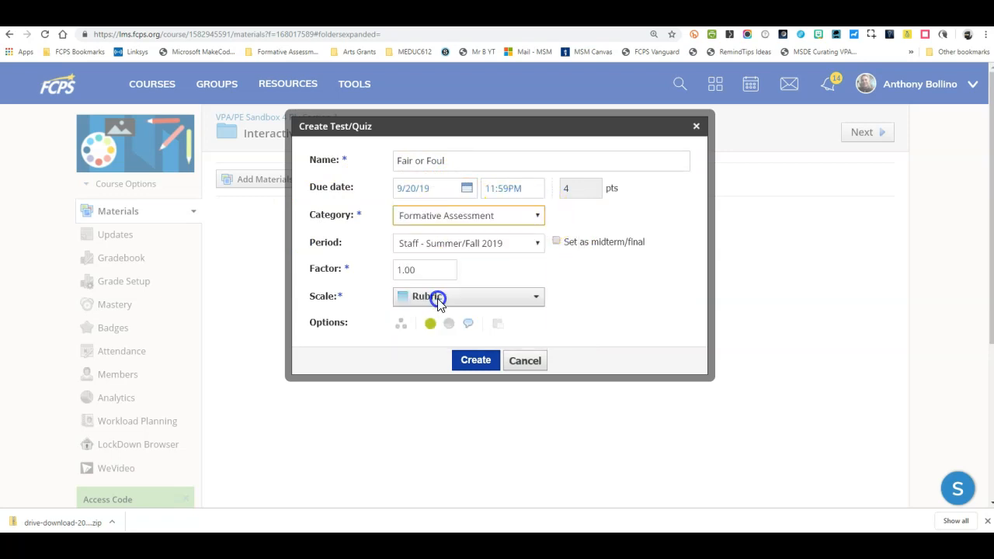
{"action": "left_click", "coordinate": [443, 247]}
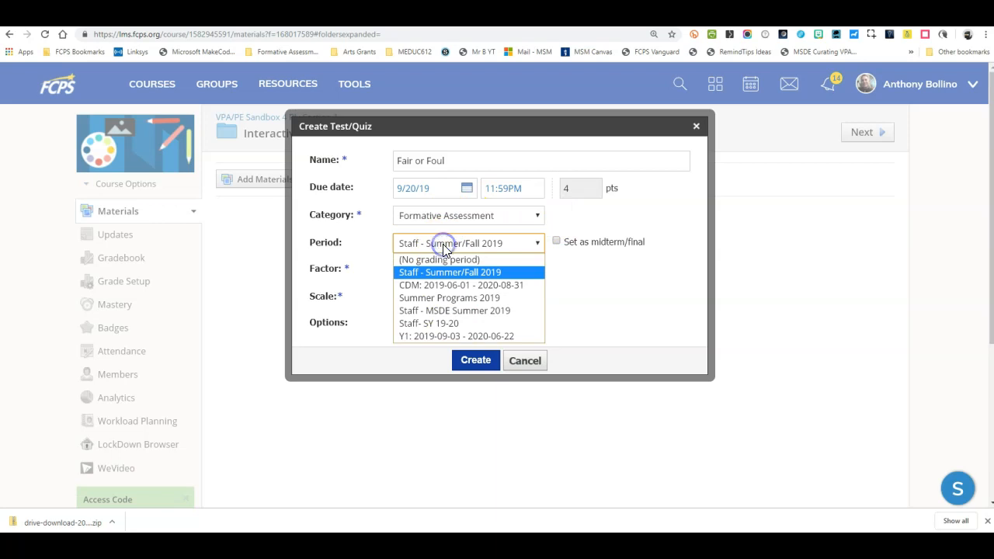
{"action": "left_click", "coordinate": [456, 289]}
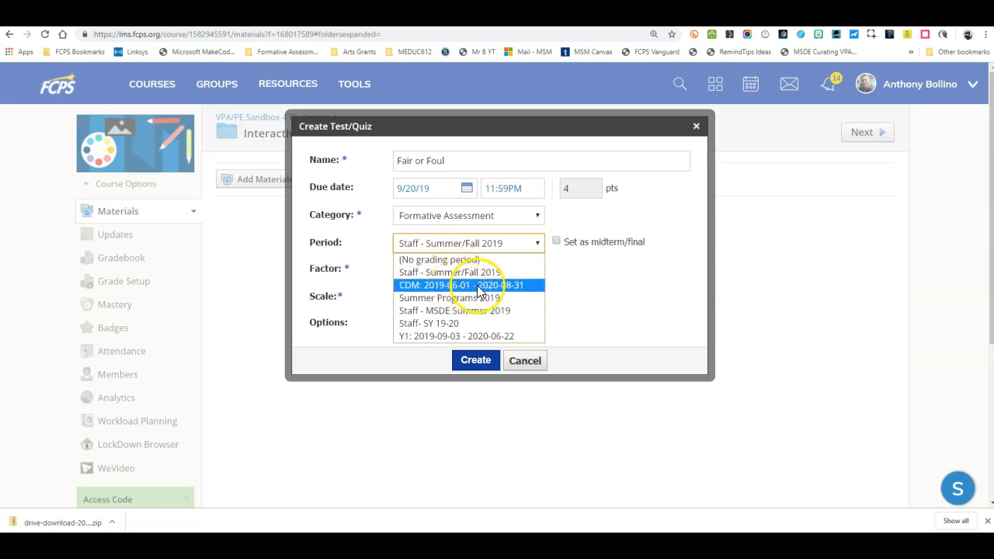
{"action": "left_click", "coordinate": [480, 293]}
{"action": "left_click", "coordinate": [432, 273]}
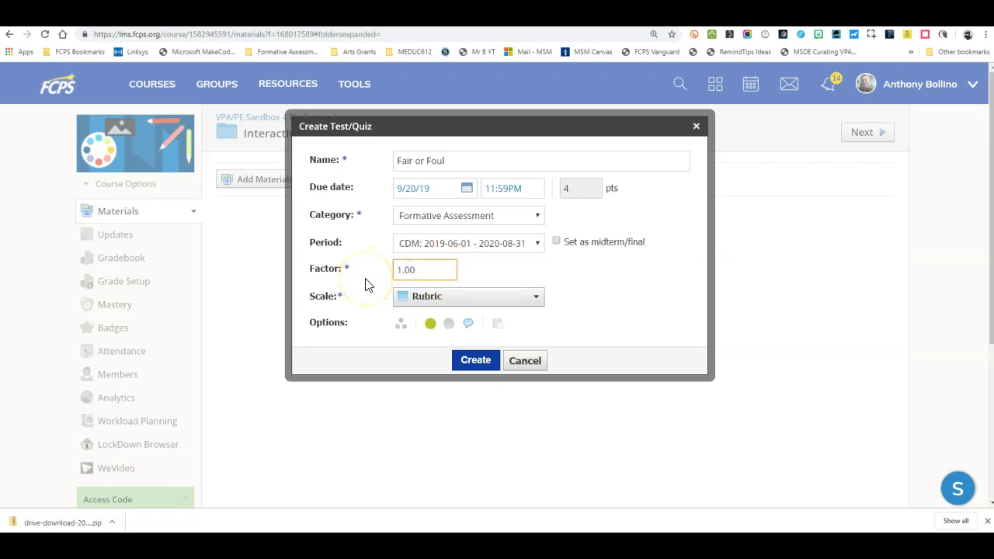
- Set the quiz's scale to Numeric with 8 points and create the quiz
{"action": "left_click", "coordinate": [417, 297]}
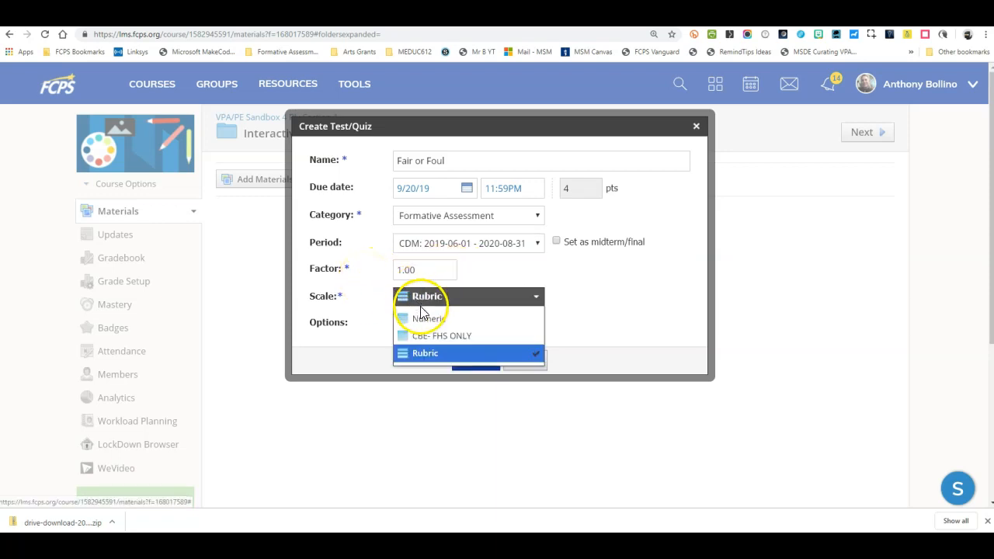
{"action": "left_click", "coordinate": [424, 319]}
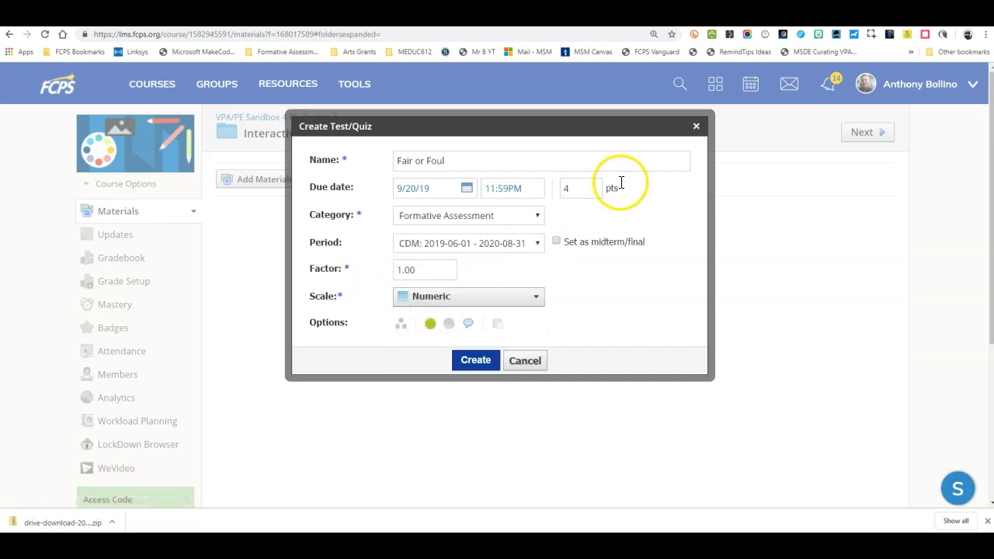
{"action": "left_click", "coordinate": [574, 192]}
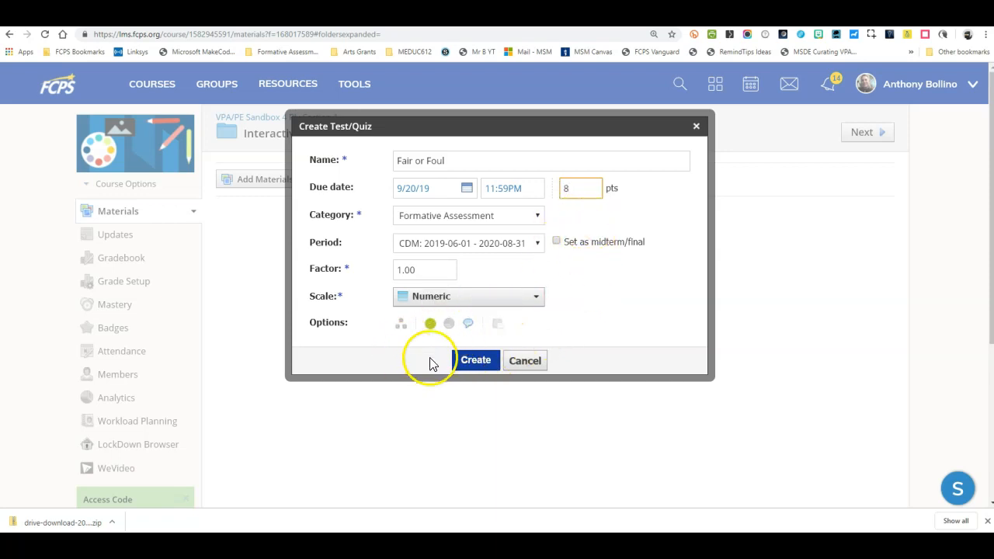
{"action": "left_click", "coordinate": [465, 361]}
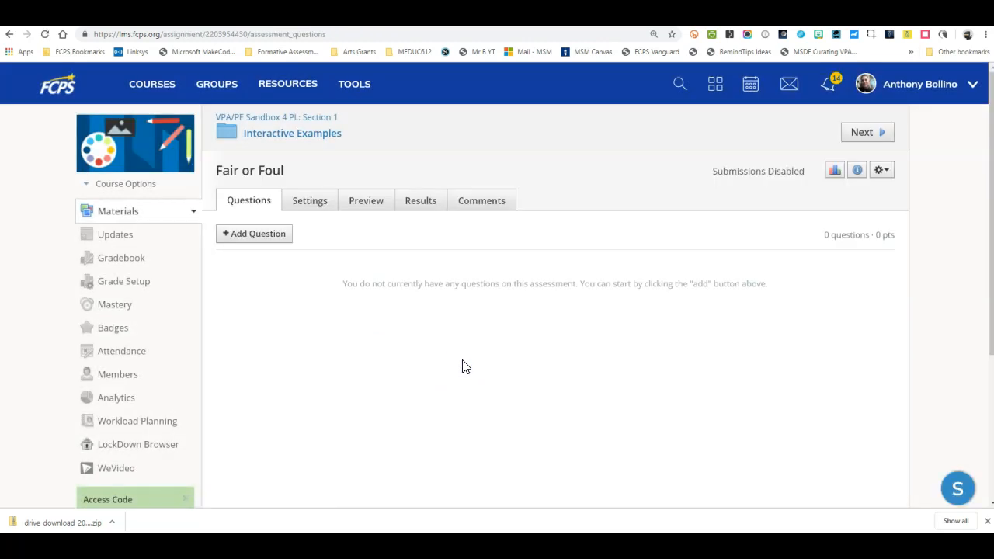
- Add a short-answer/essay question and insert the Fair or Foul_ image from the Fair or Foul folder into its text
{"action": "left_click", "coordinate": [267, 240]}
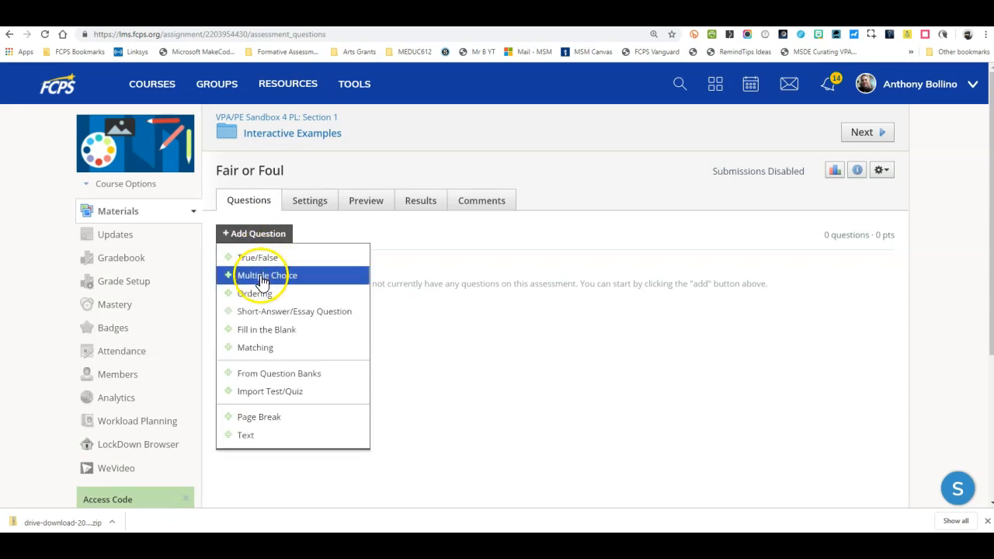
{"action": "left_click", "coordinate": [282, 311]}
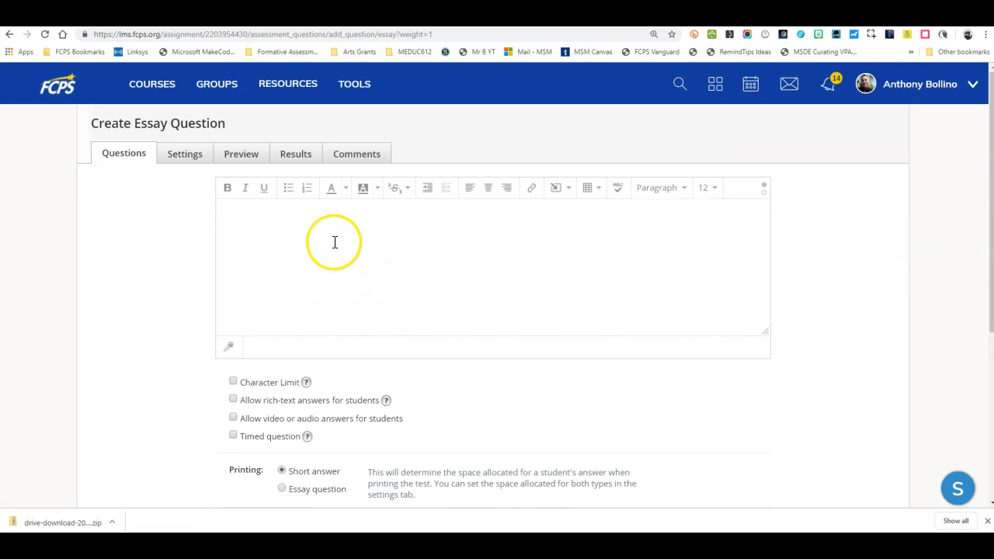
{"action": "left_click", "coordinate": [567, 192]}
{"action": "left_click", "coordinate": [575, 216]}
{"action": "left_click", "coordinate": [516, 221]}
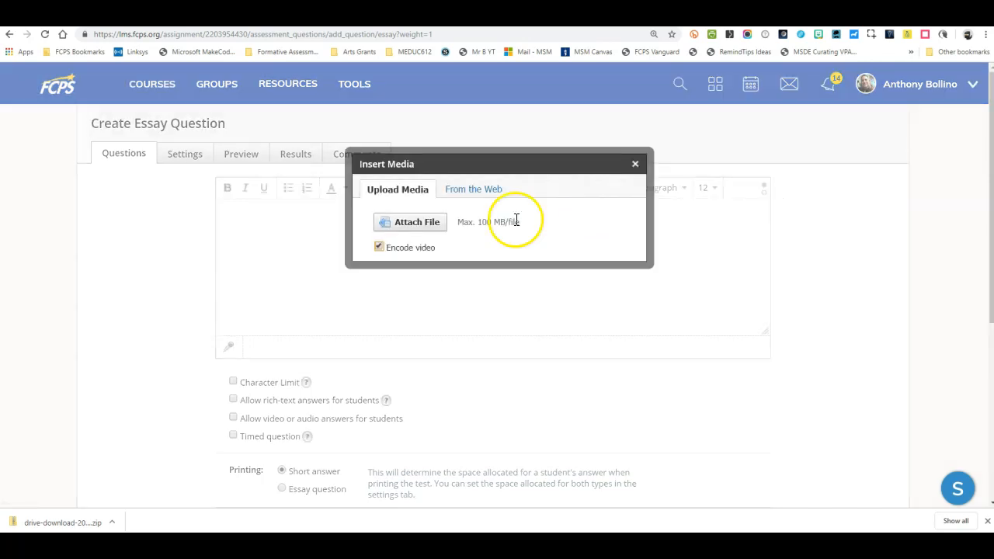
{"action": "left_click", "coordinate": [436, 226]}
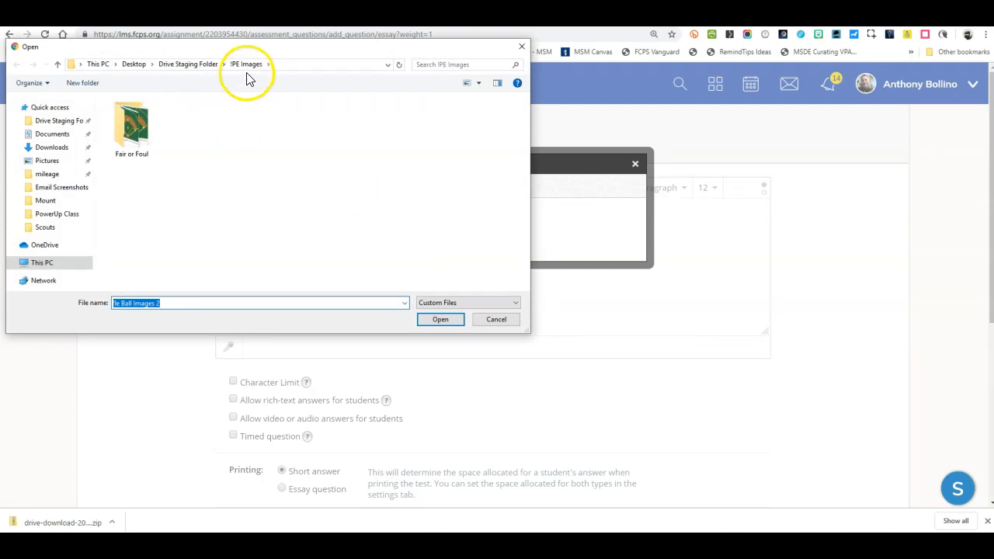
{"action": "double_click", "coordinate": [138, 131]}
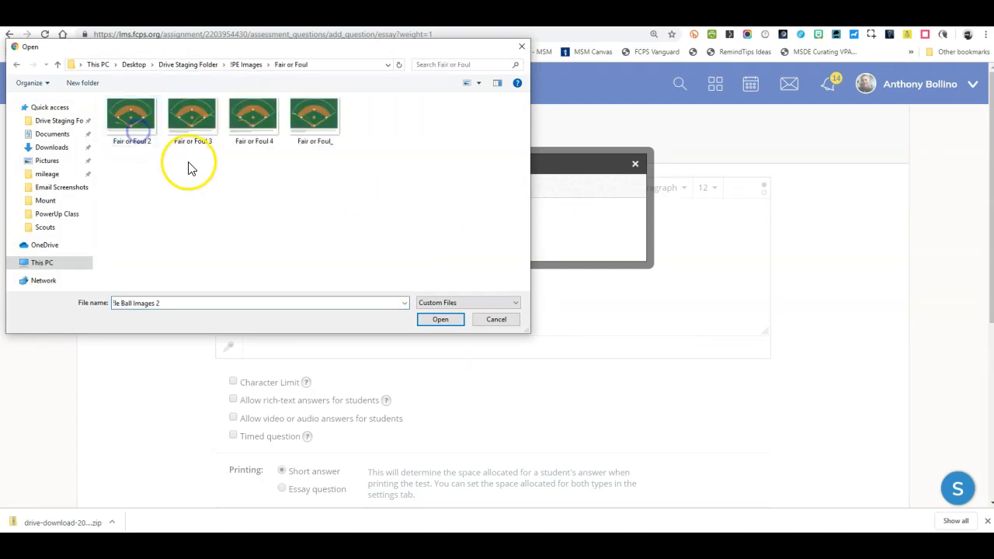
{"action": "left_click", "coordinate": [307, 124]}
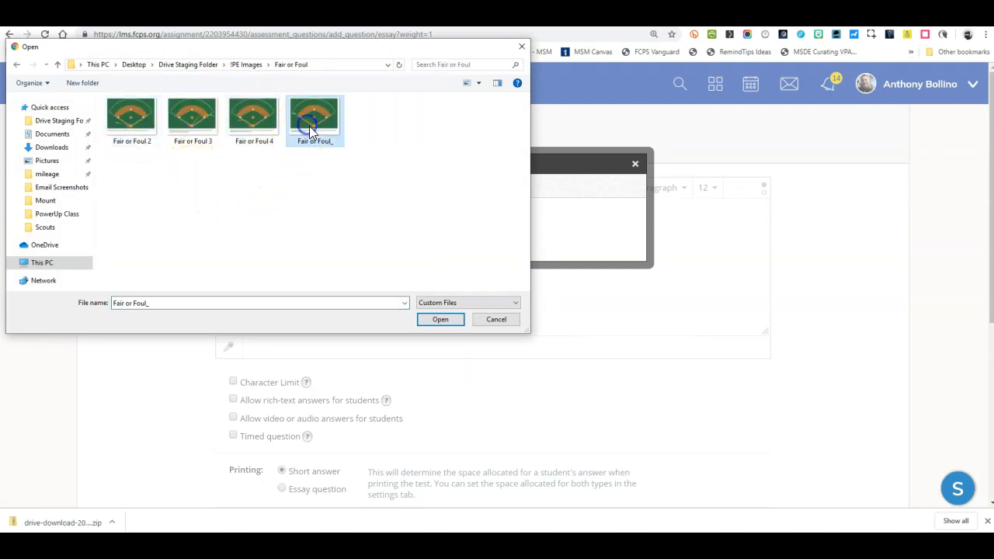
{"action": "left_click", "coordinate": [440, 320]}
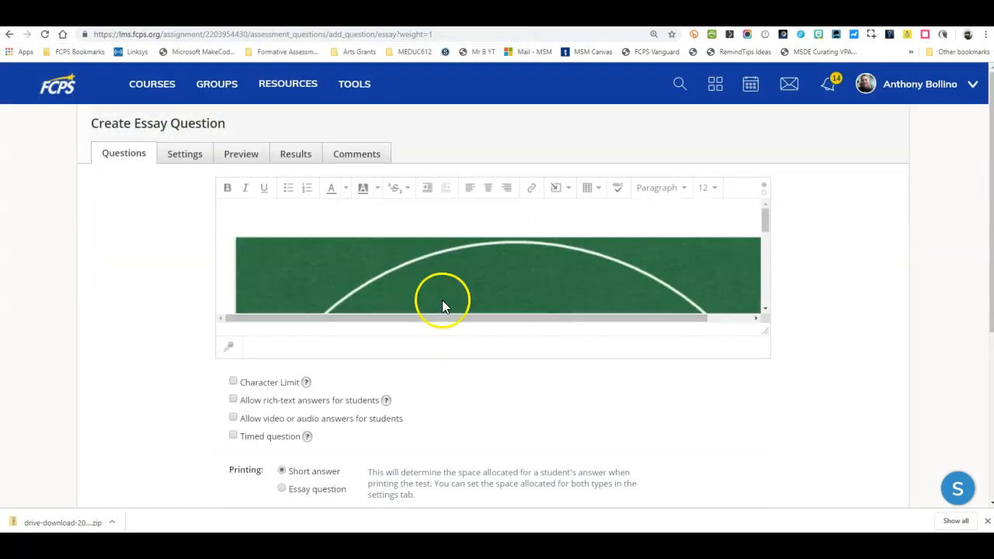
- Enlarge the question editor to check the whole image, set the question to 2 points and create it
{"action": "left_click_drag", "start_coordinate": [766, 330], "coordinate": [814, 402]}
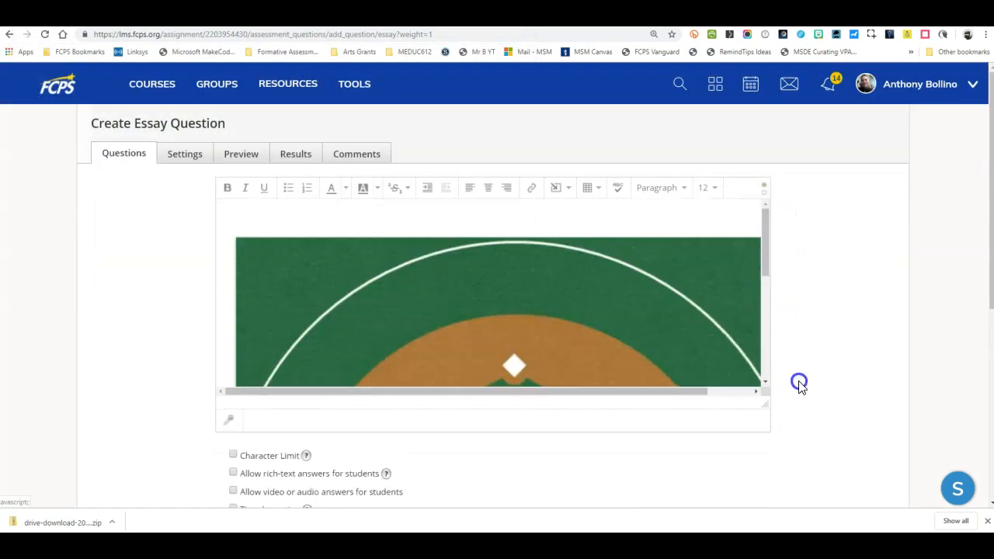
{"action": "left_click_drag", "start_coordinate": [764, 250], "coordinate": [768, 353]}
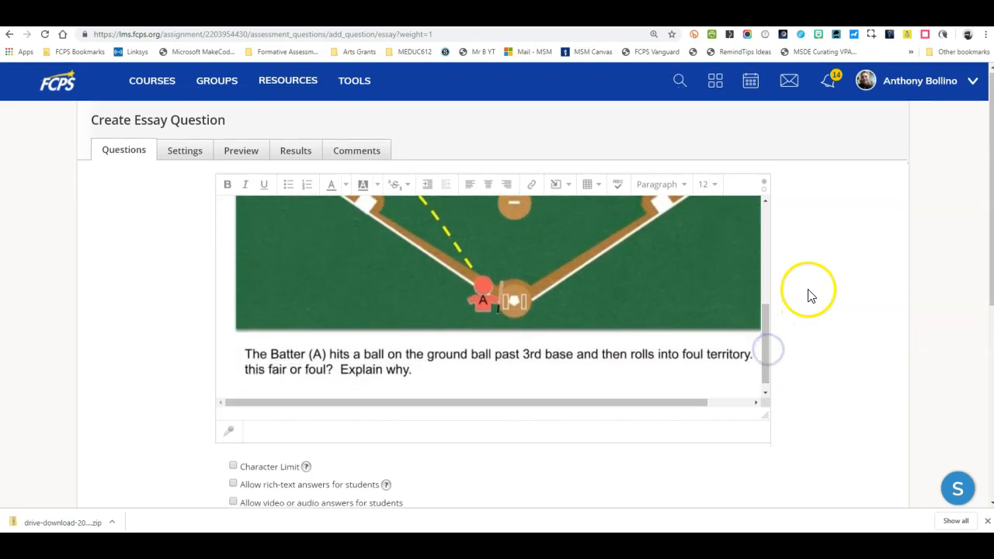
{"action": "scroll", "coordinate": [810, 290], "scroll_direction": "down", "scroll_amount": 2}
{"action": "scroll", "coordinate": [810, 290], "scroll_direction": "down", "scroll_amount": 2}
{"action": "left_click", "coordinate": [299, 344]}
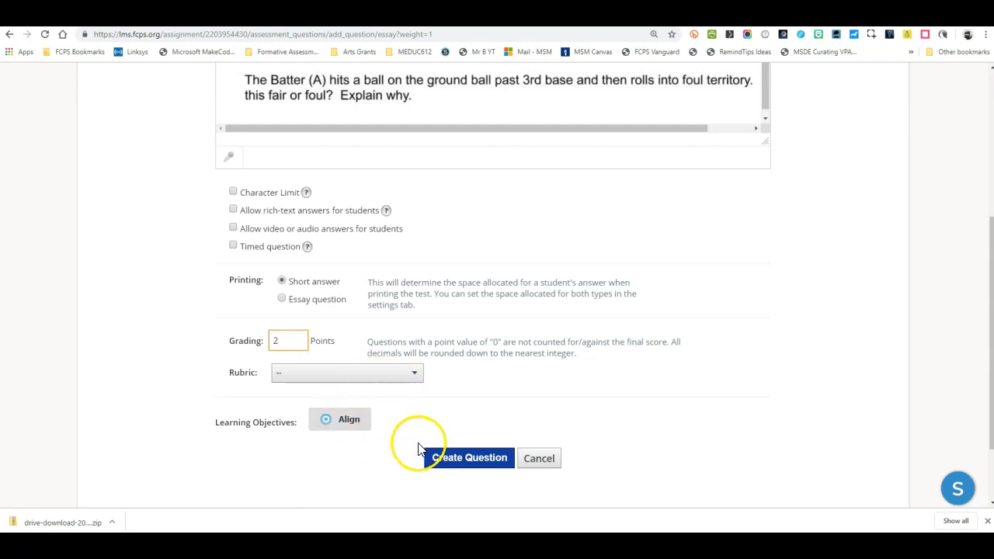
{"action": "left_click", "coordinate": [440, 465]}
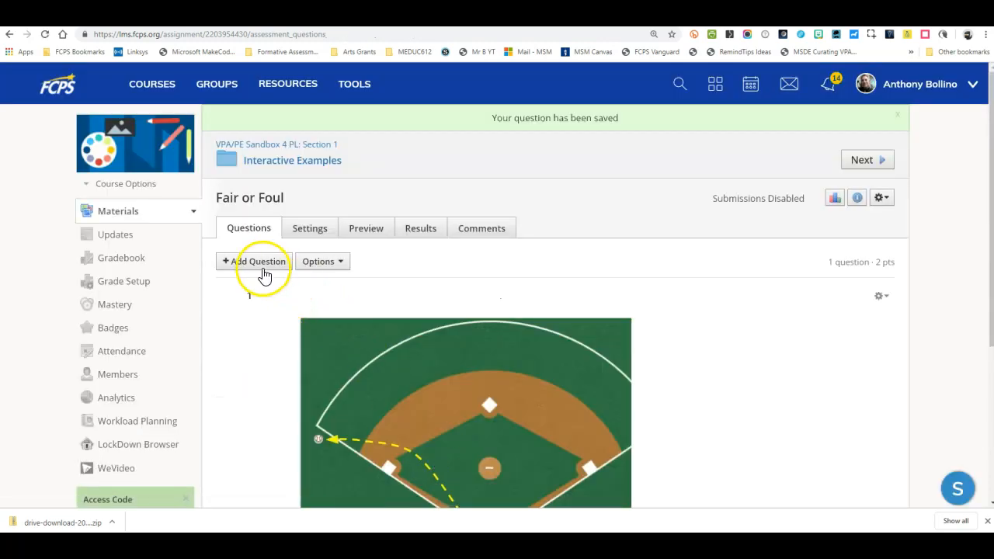
- Create a second short-answer/essay question containing the Fair or Foul 2 image, worth 2 points
{"action": "left_click", "coordinate": [264, 273]}
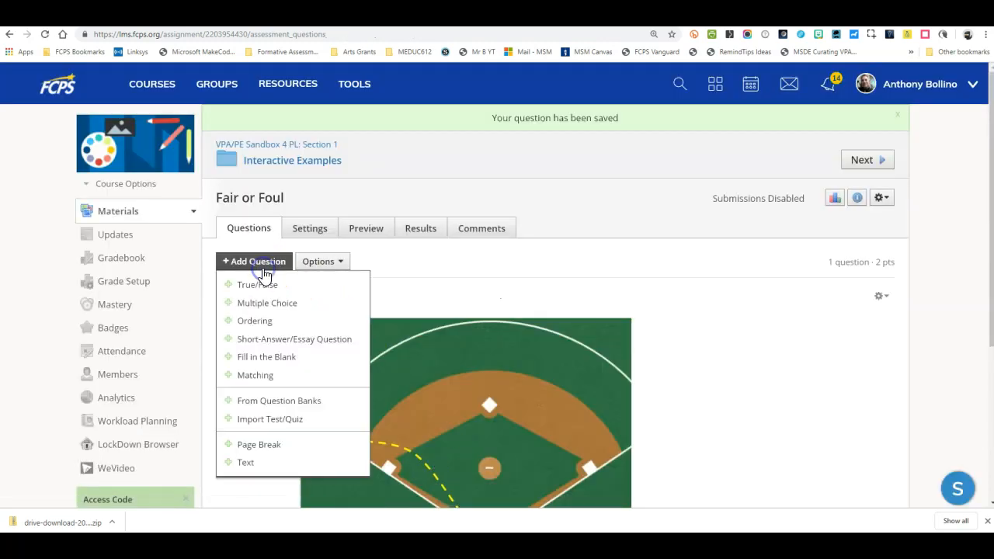
{"action": "left_click", "coordinate": [269, 338]}
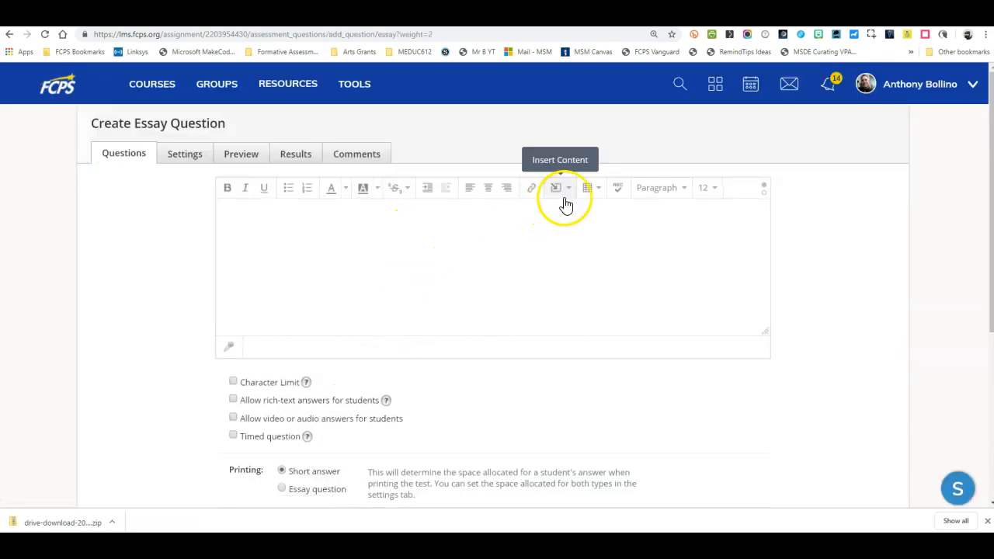
{"action": "left_click", "coordinate": [561, 189]}
{"action": "left_click", "coordinate": [588, 217]}
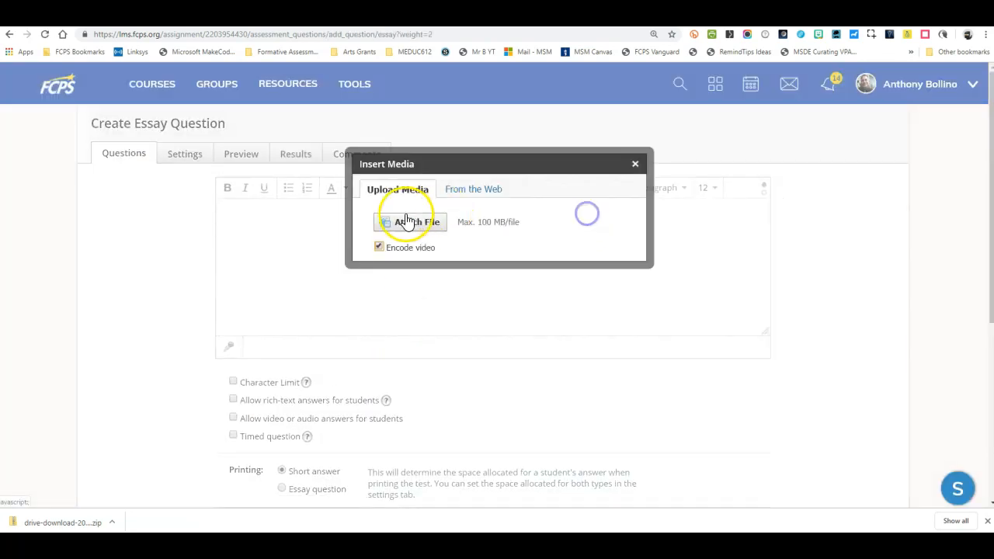
{"action": "left_click", "coordinate": [382, 223]}
{"action": "double_click", "coordinate": [131, 117]}
{"action": "scroll", "coordinate": [171, 336], "scroll_direction": "down", "scroll_amount": 3}
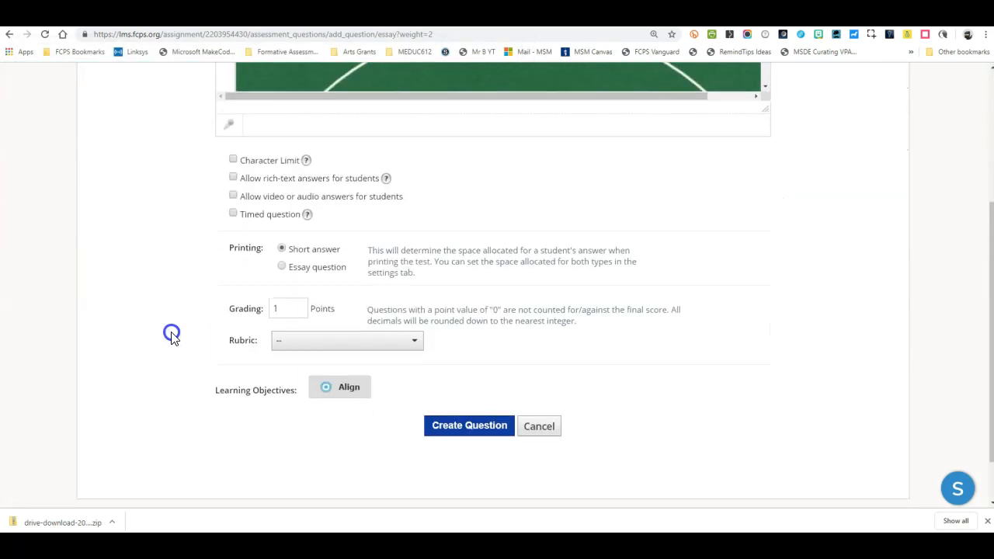
{"action": "left_click", "coordinate": [464, 429]}
- Create a third short-answer/essay question containing the next Fair or Foul field image, worth 2 points
{"action": "left_click", "coordinate": [271, 260]}
{"action": "left_click", "coordinate": [274, 339]}
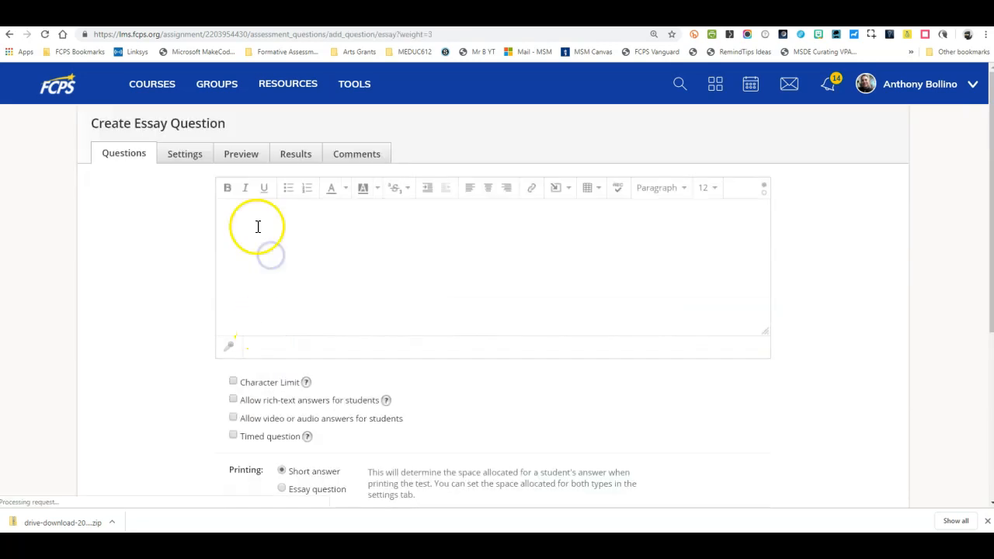
{"action": "left_click", "coordinate": [559, 187]}
{"action": "left_click", "coordinate": [558, 210]}
{"action": "left_click", "coordinate": [405, 227]}
{"action": "double_click", "coordinate": [301, 197]}
{"action": "scroll", "coordinate": [341, 334], "scroll_direction": "down", "scroll_amount": 3}
{"action": "left_click_drag", "start_coordinate": [288, 251], "coordinate": [191, 246]}
{"action": "type", "text": "2"}
{"action": "left_click", "coordinate": [439, 372]}
- Create a fourth short-answer/essay question containing the remaining Fair or Foul field image, worth 2 points
{"action": "left_click", "coordinate": [261, 256]}
{"action": "left_click", "coordinate": [282, 340]}
{"action": "scroll", "coordinate": [298, 313], "scroll_direction": "down", "scroll_amount": 3}
{"action": "scroll", "coordinate": [298, 313], "scroll_direction": "up", "scroll_amount": 3}
{"action": "left_click", "coordinate": [558, 189]}
{"action": "left_click", "coordinate": [573, 218]}
{"action": "left_click", "coordinate": [424, 225]}
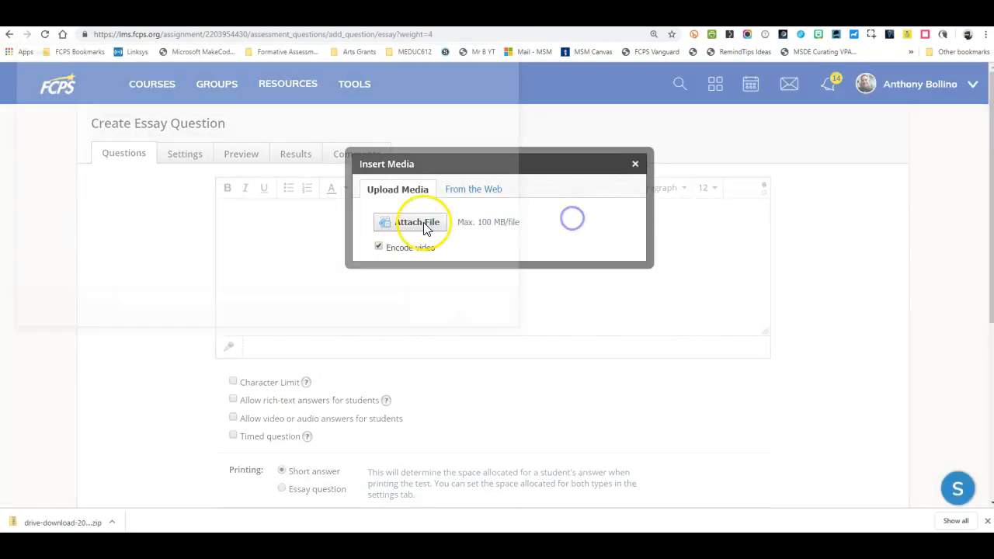
{"action": "double_click", "coordinate": [142, 307]}
{"action": "scroll", "coordinate": [142, 307], "scroll_direction": "down", "scroll_amount": 4}
{"action": "left_click", "coordinate": [285, 248]}
{"action": "left_click", "coordinate": [466, 364]}
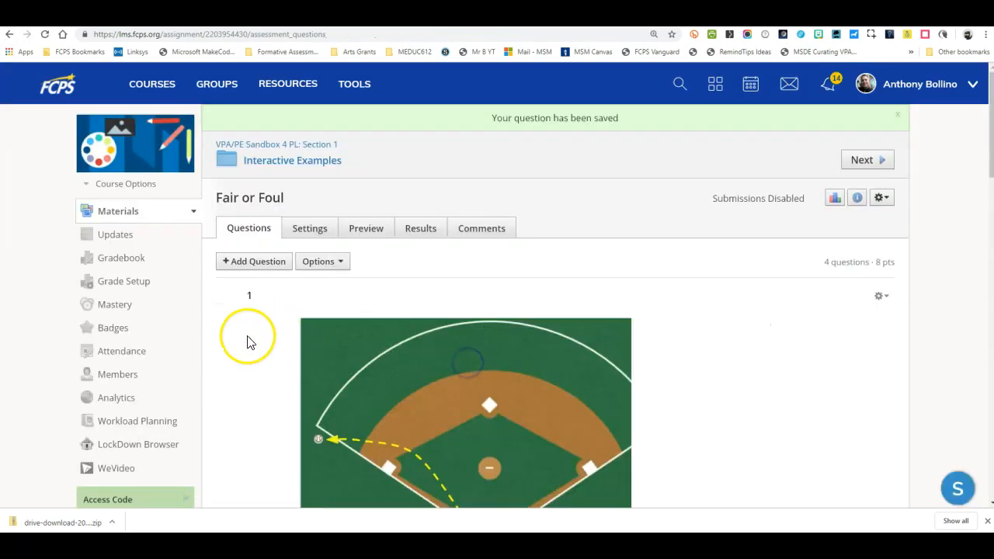
- In the quiz settings, enter the instructions "Look at the images and read the question. Give your answer and a reason why you think that."
{"action": "scroll", "coordinate": [247, 342], "scroll_direction": "down", "scroll_amount": 8}
{"action": "scroll", "coordinate": [249, 343], "scroll_direction": "up", "scroll_amount": 6}
{"action": "scroll", "coordinate": [248, 344], "scroll_direction": "up", "scroll_amount": 3}
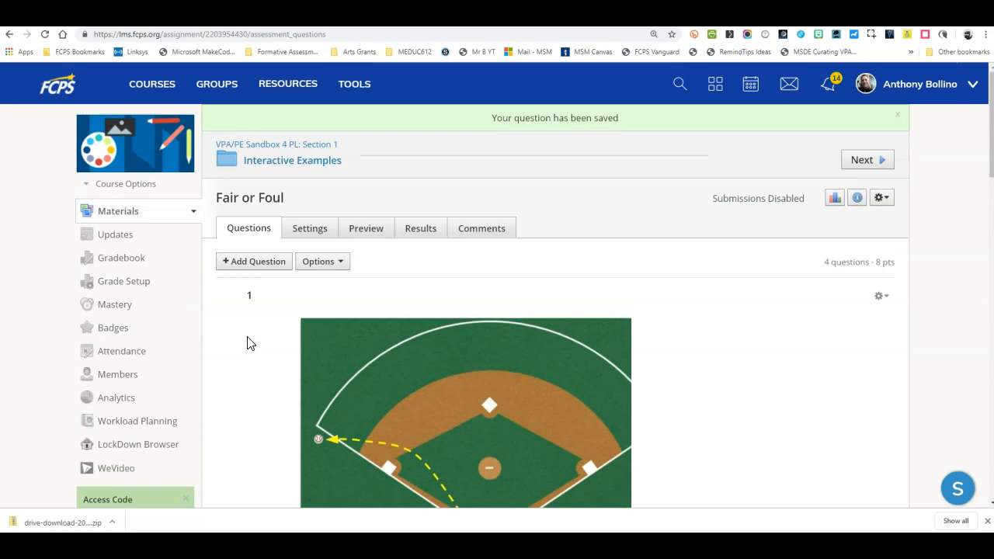
{"action": "left_click", "coordinate": [309, 228]}
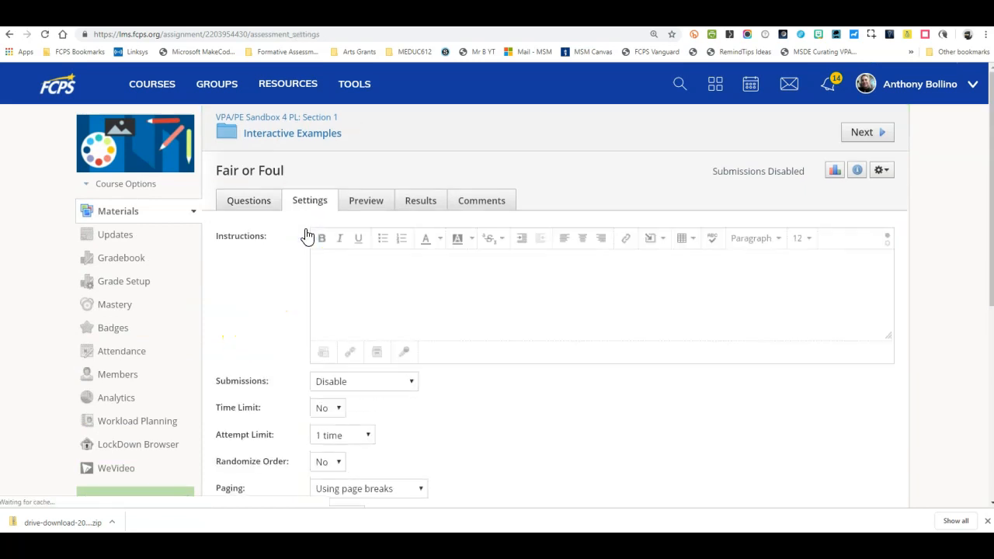
{"action": "left_click", "coordinate": [351, 277]}
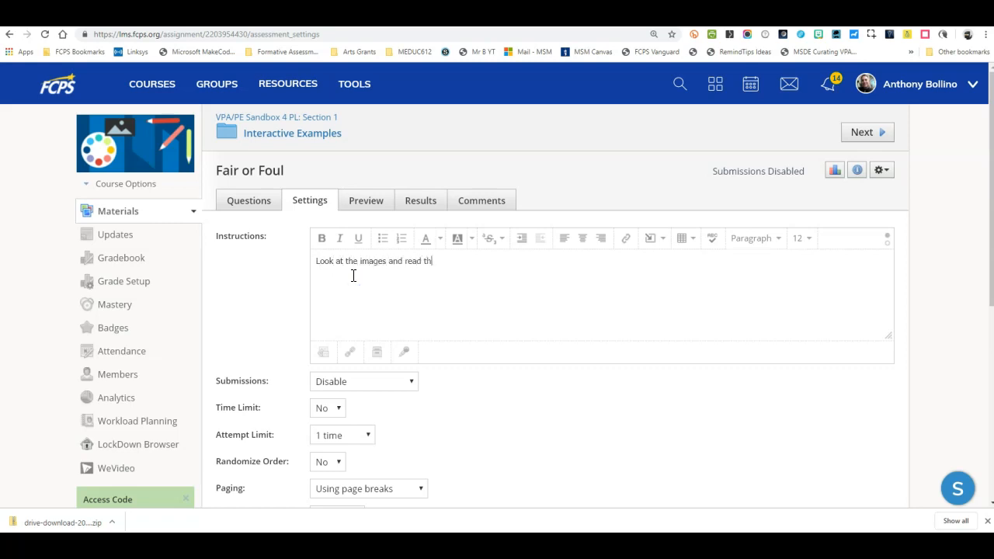
{"action": "left_click", "coordinate": [355, 278]}
{"action": "type", "text": "Gi"}
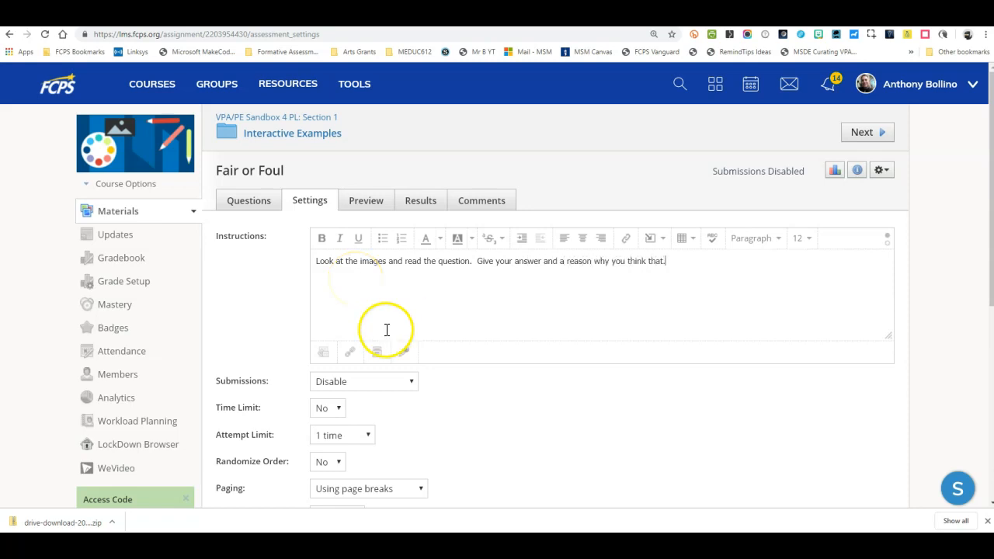
- Try the "Enable until..." and "Enable from... until..." options for the quiz's submissions
{"action": "left_click", "coordinate": [329, 381]}
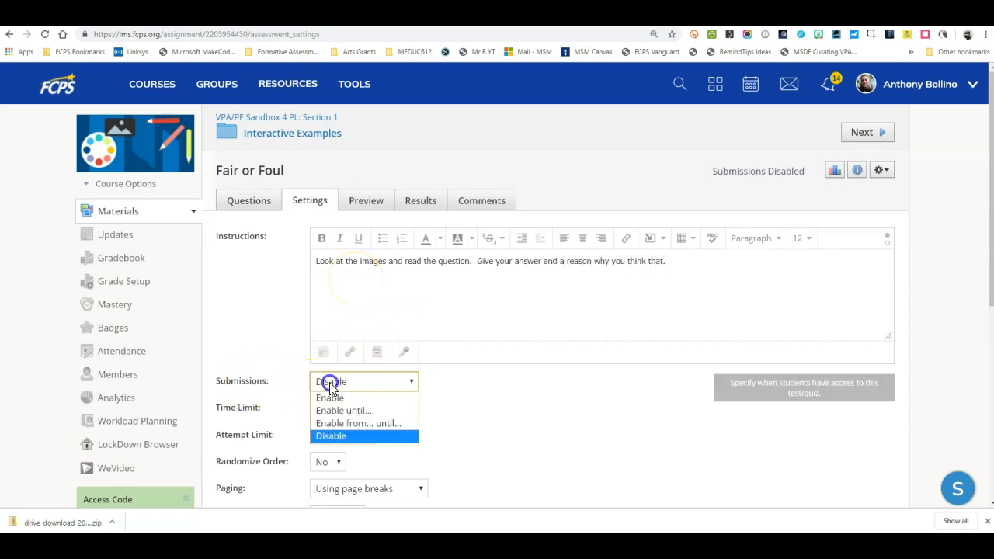
{"action": "left_click", "coordinate": [359, 414]}
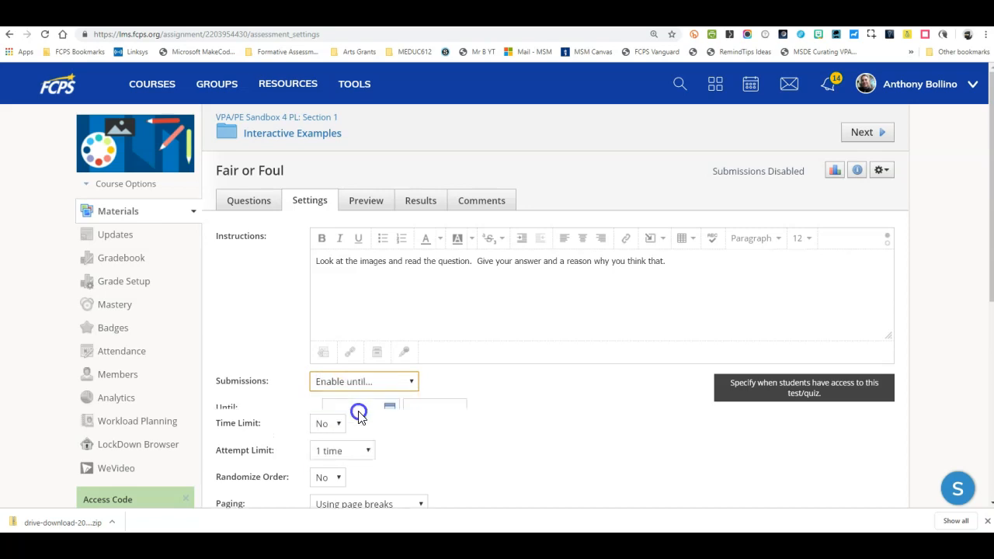
{"action": "left_click", "coordinate": [361, 381]}
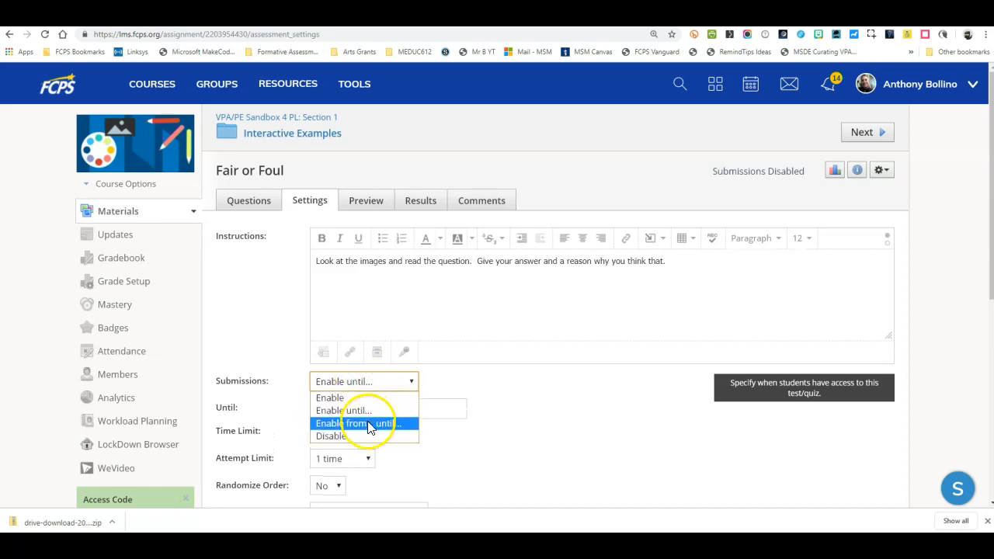
{"action": "left_click", "coordinate": [368, 424]}
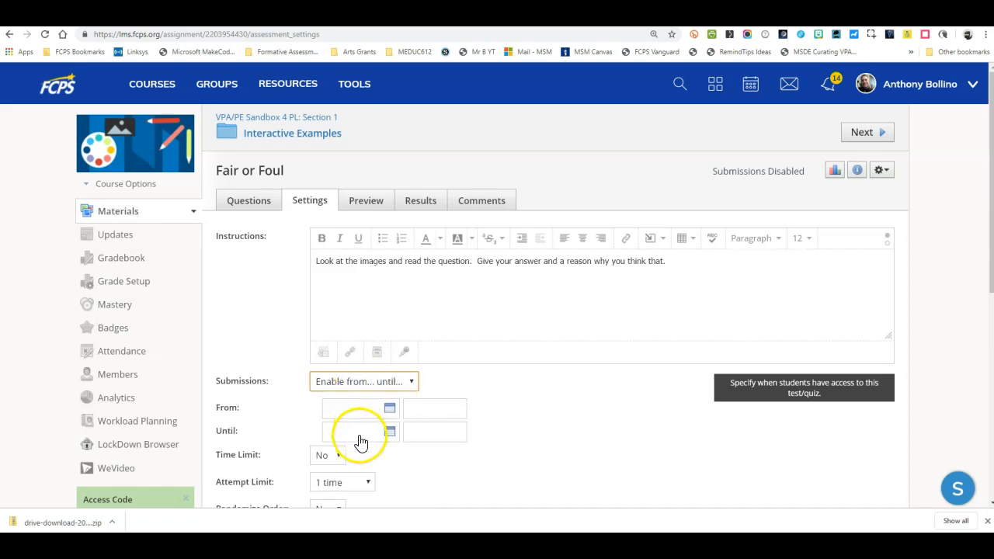
- Set the quiz's submissions to Enable
{"action": "left_click", "coordinate": [359, 381]}
{"action": "left_click", "coordinate": [350, 398]}
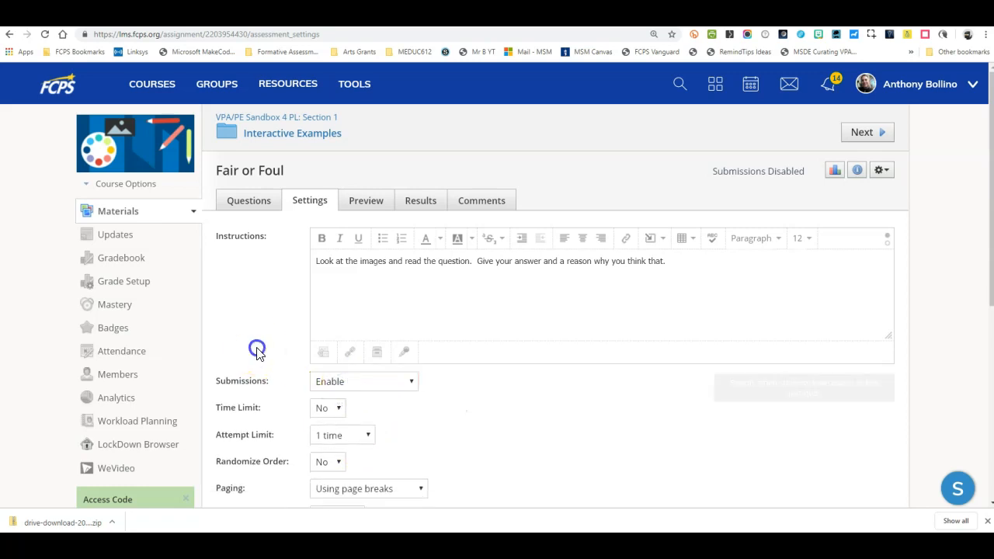
- Examine the available choices for the quiz's time limit, attempt limit, randomize order and paging settings
{"action": "scroll", "coordinate": [257, 348], "scroll_direction": "down", "scroll_amount": 3}
{"action": "left_click", "coordinate": [322, 299]}
{"action": "left_click", "coordinate": [321, 303]}
{"action": "left_click", "coordinate": [341, 328]}
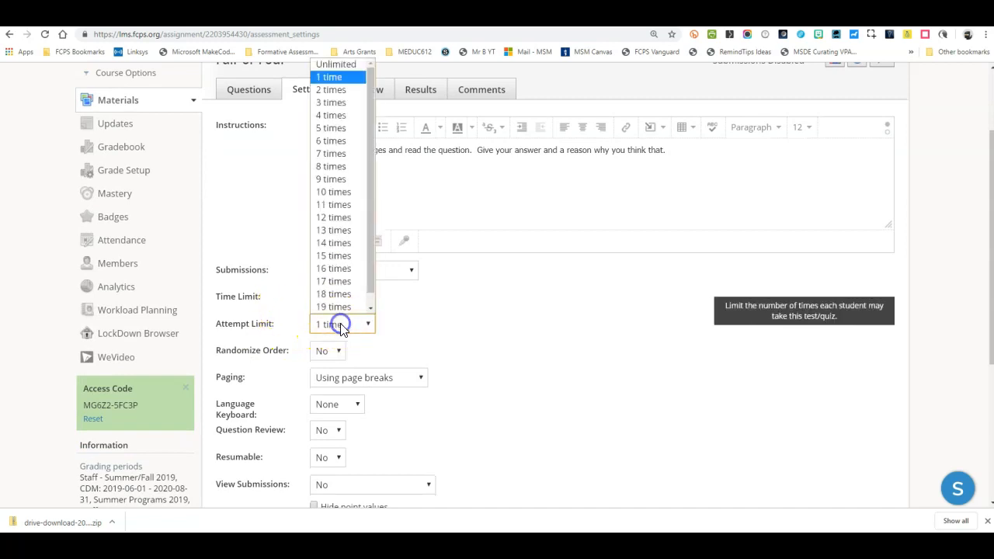
{"action": "left_click_drag", "start_coordinate": [371, 260], "coordinate": [370, 221]}
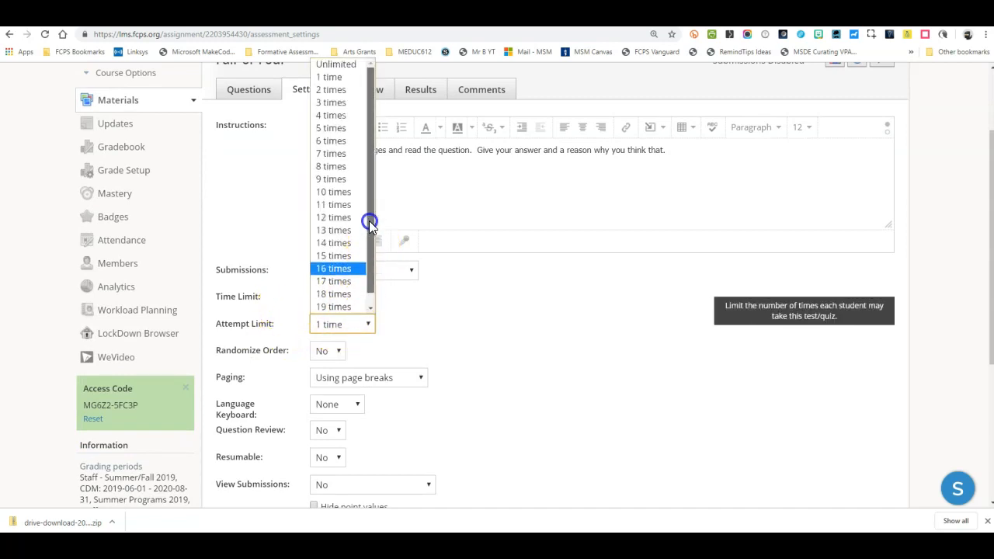
{"action": "left_click", "coordinate": [273, 321]}
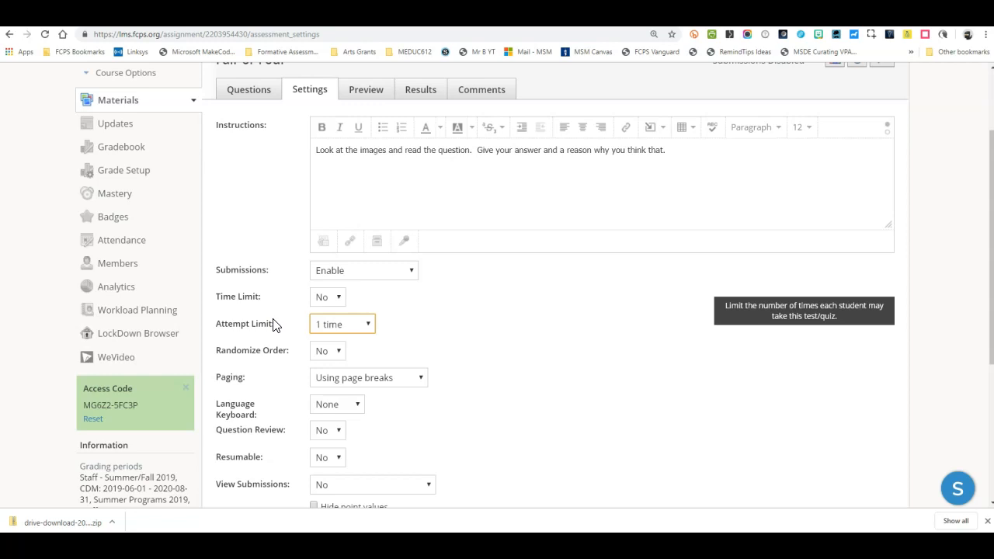
{"action": "scroll", "coordinate": [288, 355], "scroll_direction": "down", "scroll_amount": 2}
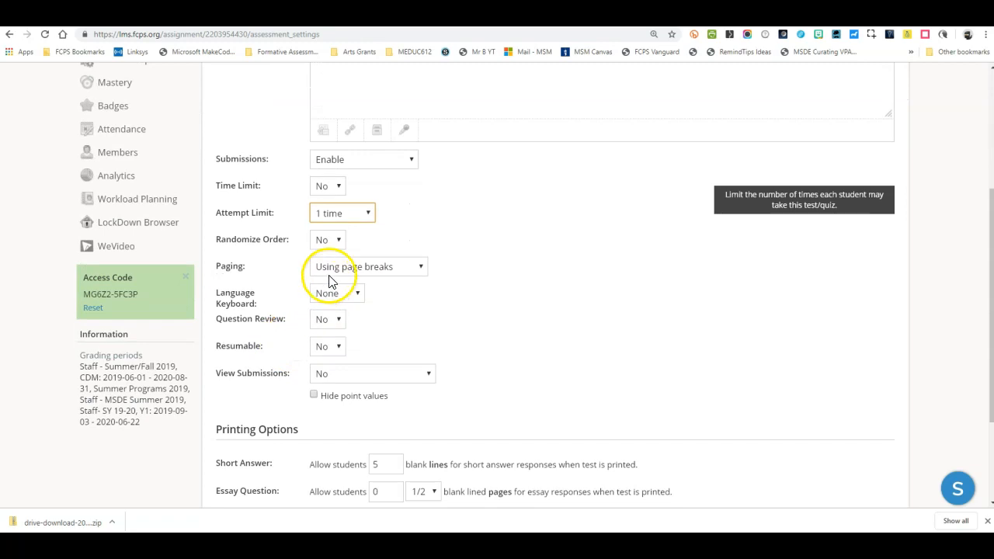
{"action": "left_click", "coordinate": [329, 243]}
{"action": "left_click", "coordinate": [329, 244]}
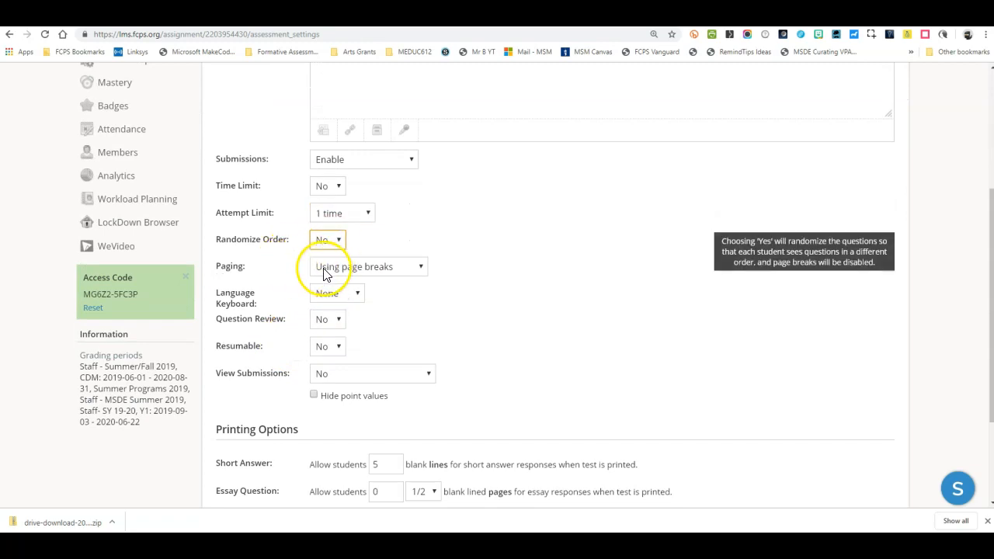
{"action": "left_click", "coordinate": [325, 268]}
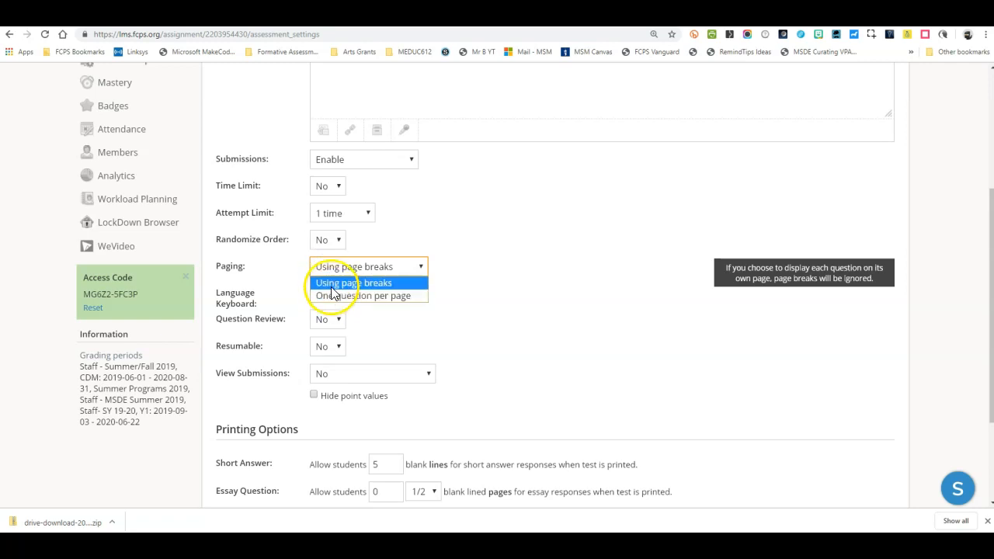
{"action": "left_click", "coordinate": [295, 267]}
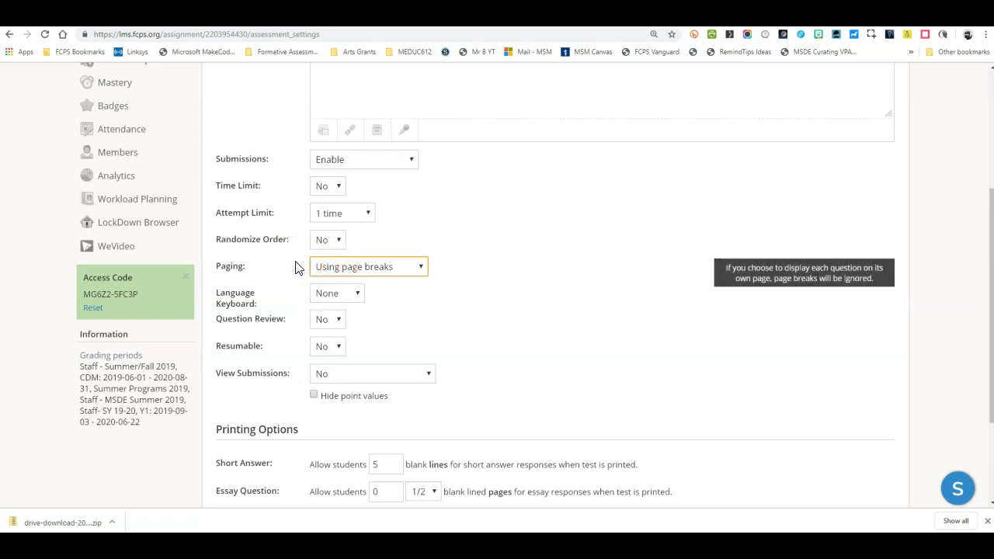
{"action": "scroll", "coordinate": [285, 296], "scroll_direction": "down", "scroll_amount": 1}
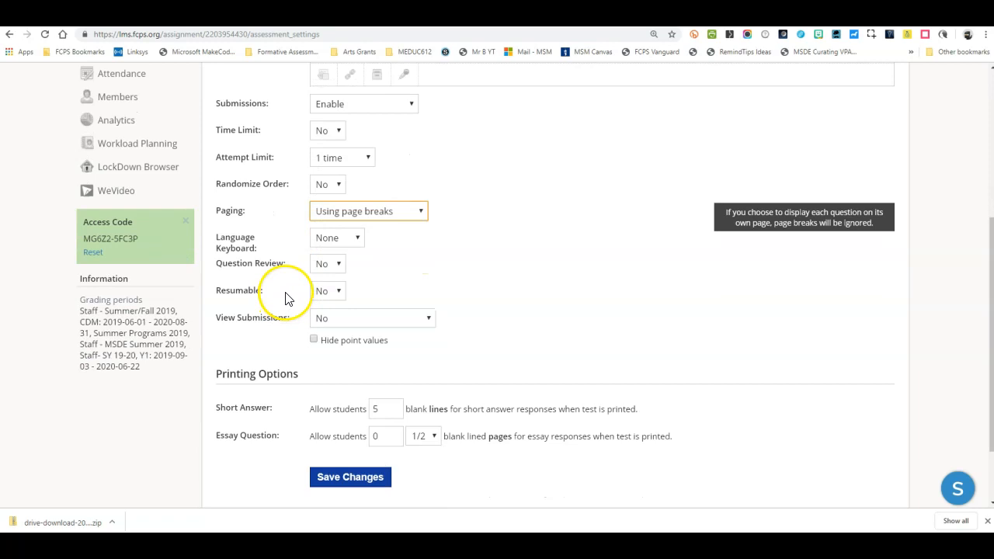
- Check the Question Review choices and set the quiz's Resumable option to Yes
{"action": "left_click", "coordinate": [318, 267]}
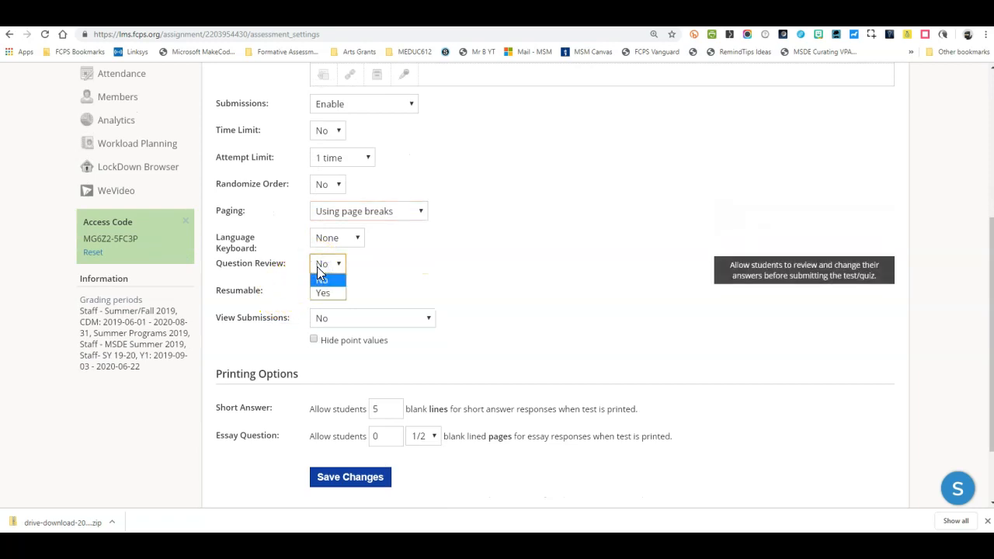
{"action": "left_click", "coordinate": [294, 272]}
{"action": "left_click", "coordinate": [319, 289]}
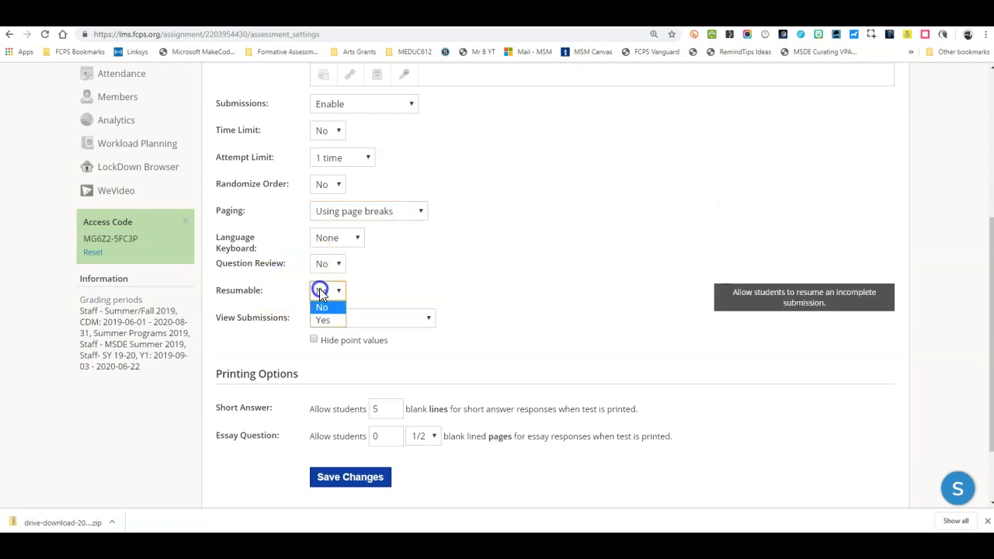
{"action": "left_click", "coordinate": [322, 320]}
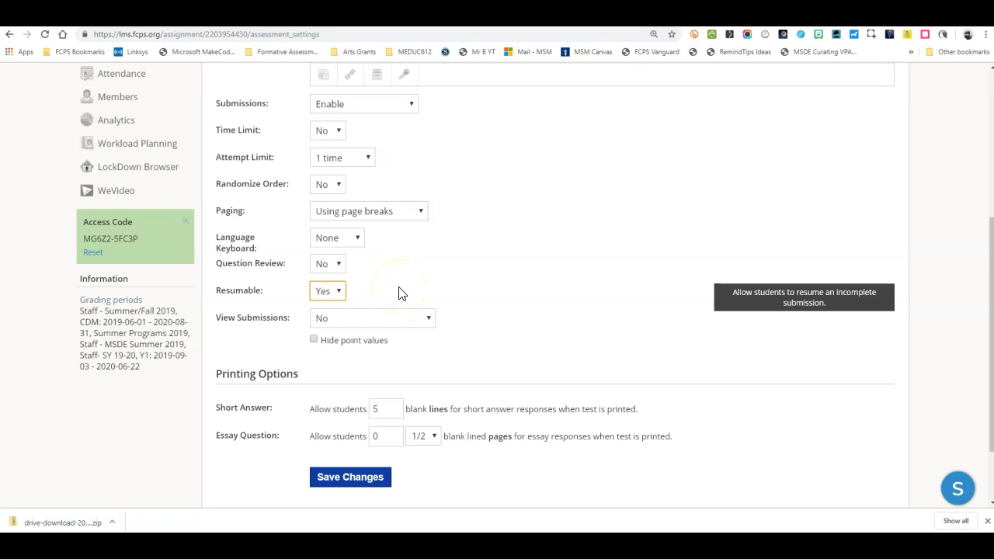
- Check the View Submissions choices without changing them and save the quiz settings
{"action": "left_click", "coordinate": [326, 320]}
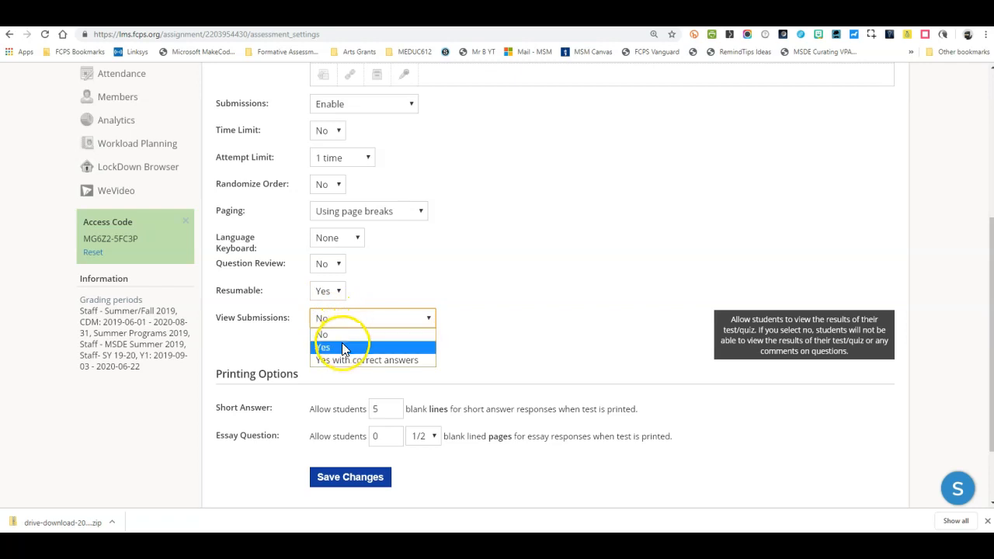
{"action": "left_click", "coordinate": [443, 298]}
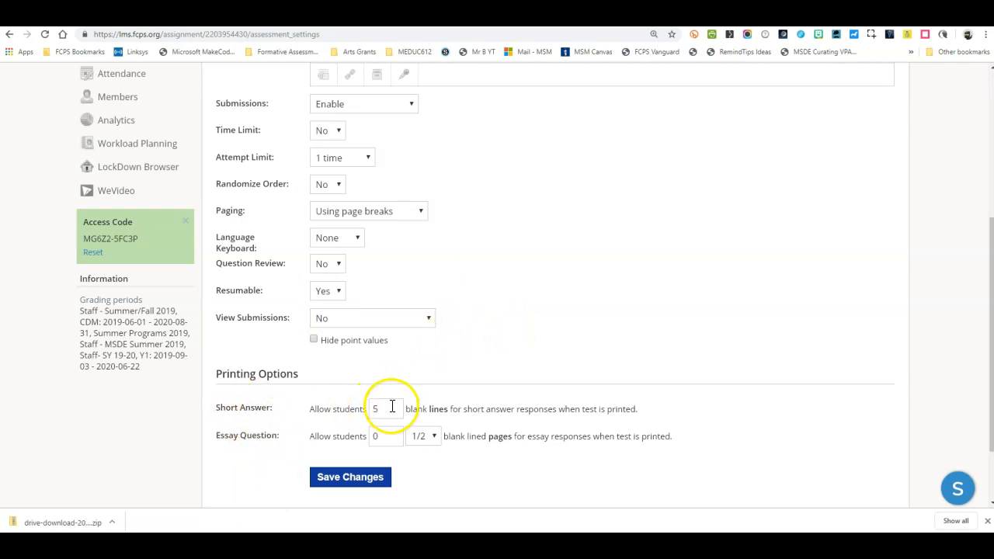
{"action": "left_click", "coordinate": [330, 481]}
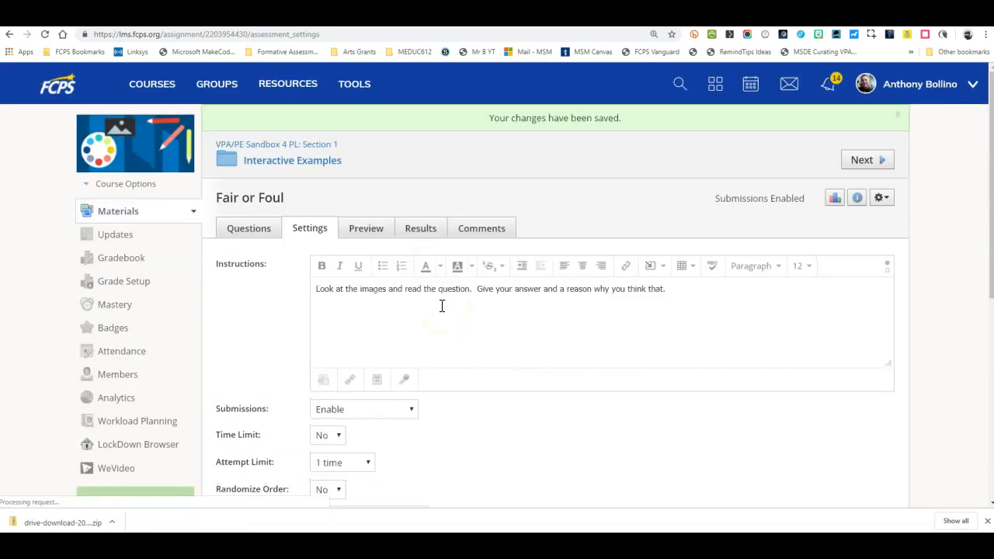
- Look over the quiz's question list and start a new attempt in the quiz preview
{"action": "left_click", "coordinate": [252, 228]}
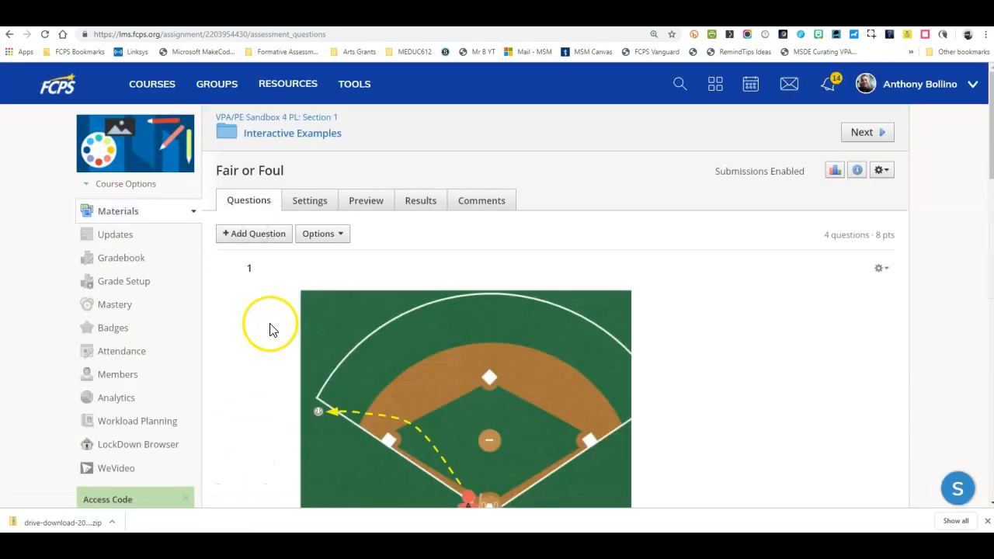
{"action": "scroll", "coordinate": [271, 324], "scroll_direction": "down", "scroll_amount": 2}
{"action": "scroll", "coordinate": [271, 324], "scroll_direction": "up", "scroll_amount": 2}
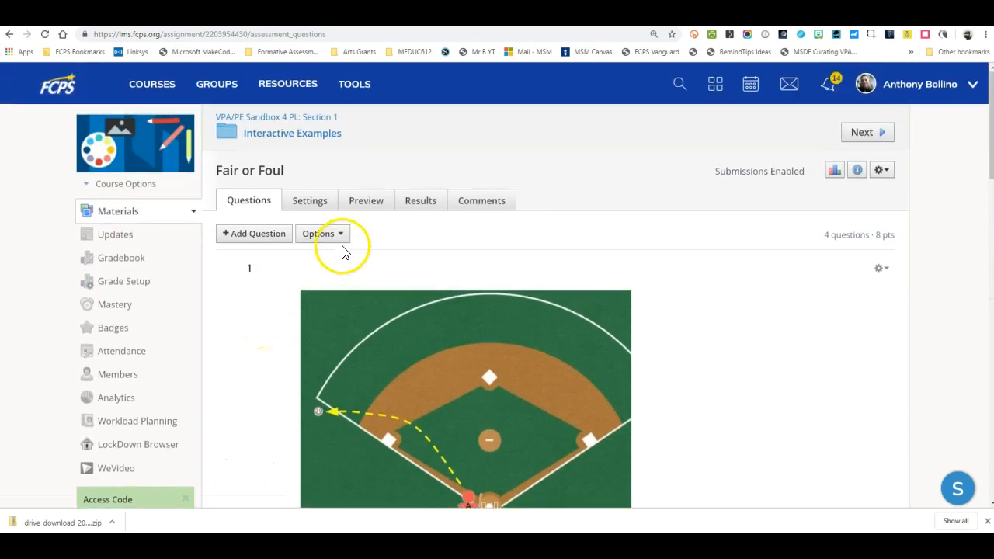
{"action": "left_click", "coordinate": [362, 207]}
{"action": "left_click", "coordinate": [243, 327]}
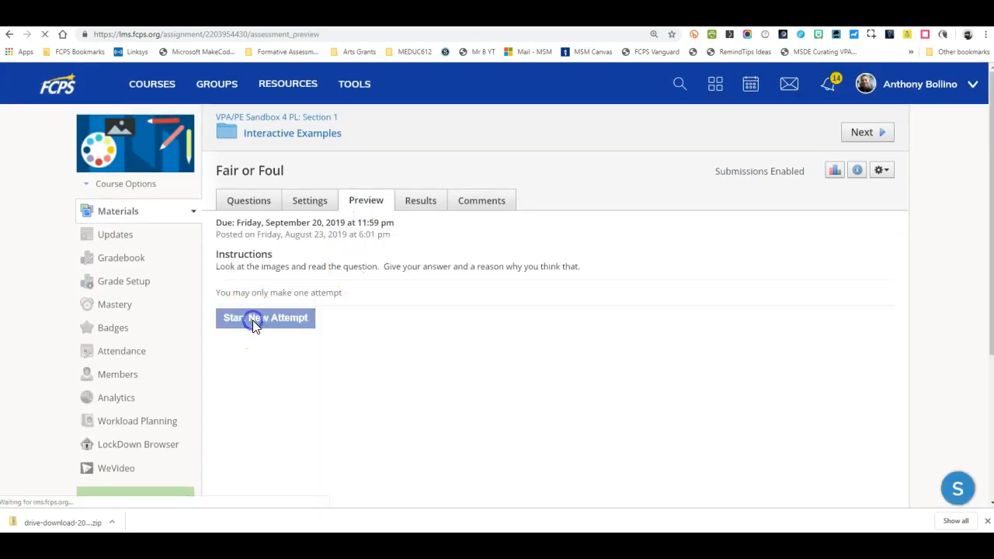
- Look through all four questions in the preview attempt, leave it without submitting, and return to the question list
{"action": "scroll", "coordinate": [773, 365], "scroll_direction": "down", "scroll_amount": 1}
{"action": "scroll", "coordinate": [773, 365], "scroll_direction": "down", "scroll_amount": 10}
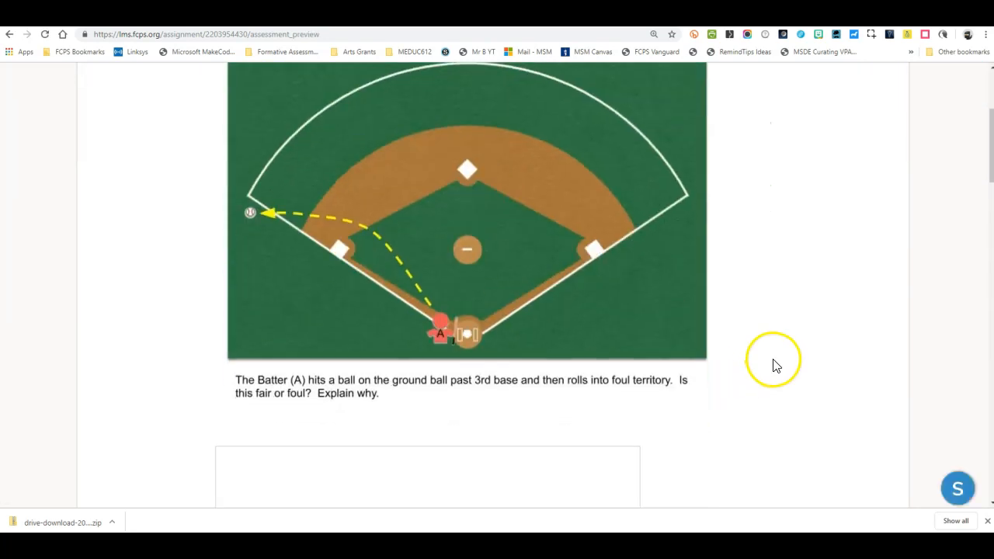
{"action": "scroll", "coordinate": [774, 372], "scroll_direction": "down", "scroll_amount": 5}
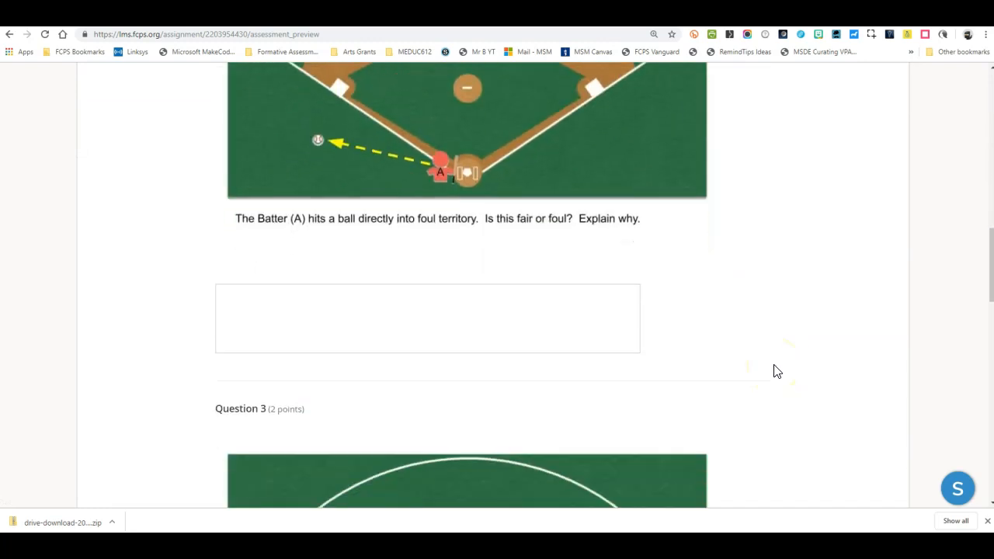
{"action": "scroll", "coordinate": [774, 371], "scroll_direction": "down", "scroll_amount": 9}
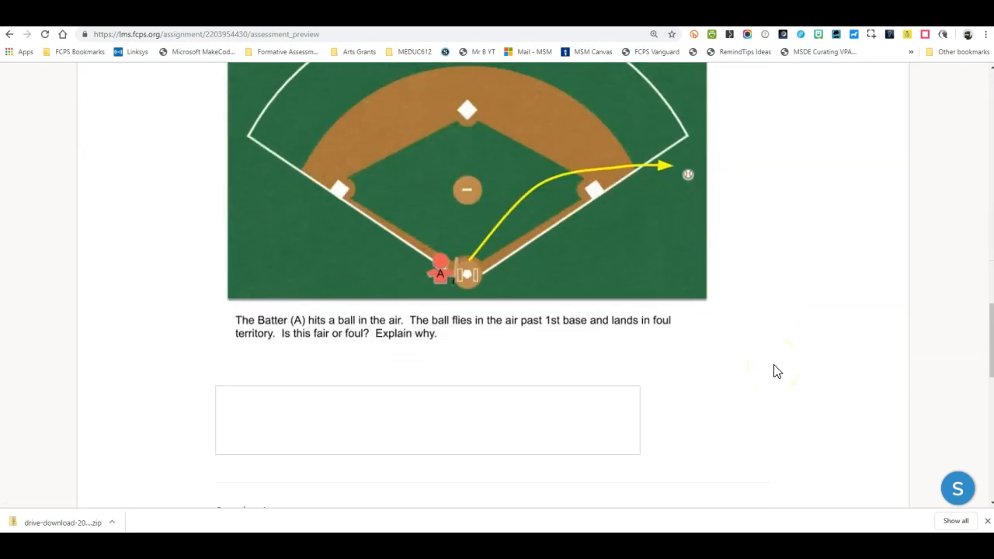
{"action": "scroll", "coordinate": [774, 371], "scroll_direction": "down", "scroll_amount": 3}
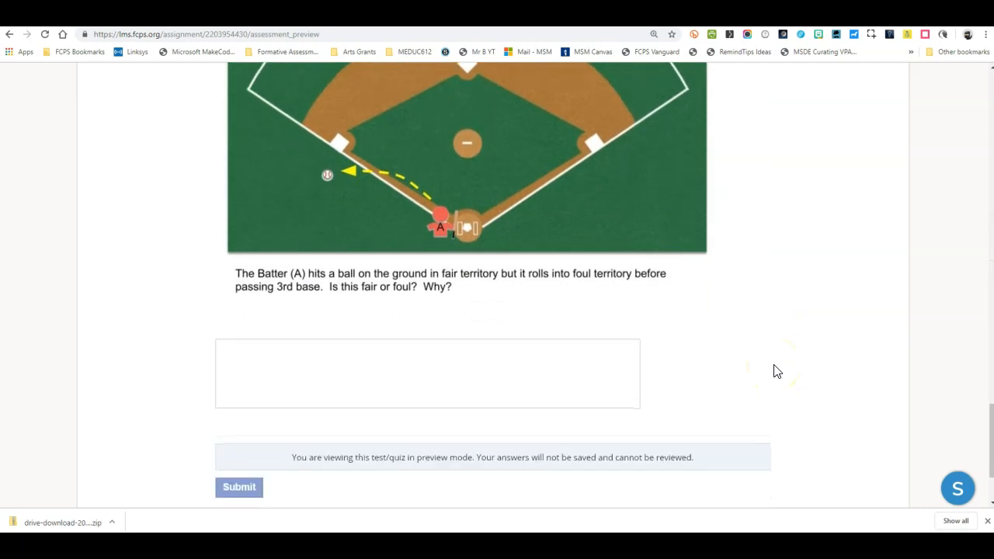
{"action": "scroll", "coordinate": [774, 371], "scroll_direction": "up", "scroll_amount": 4}
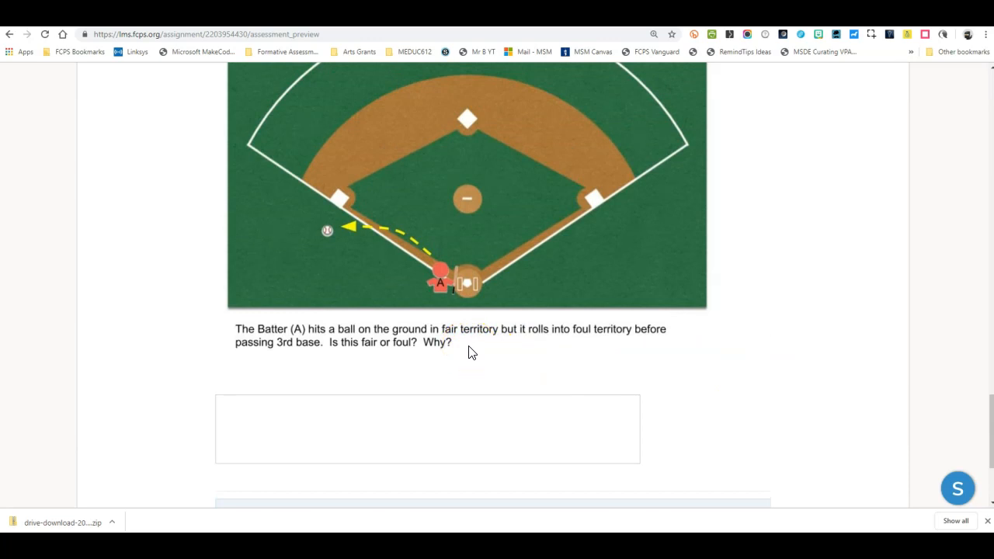
{"action": "scroll", "coordinate": [472, 354], "scroll_direction": "up", "scroll_amount": 15}
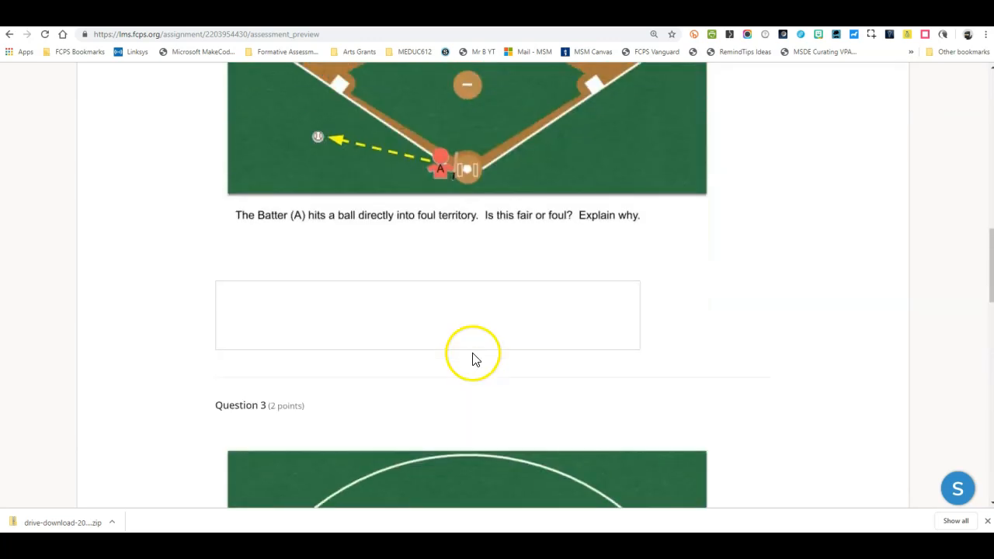
{"action": "scroll", "coordinate": [473, 354], "scroll_direction": "up", "scroll_amount": 5}
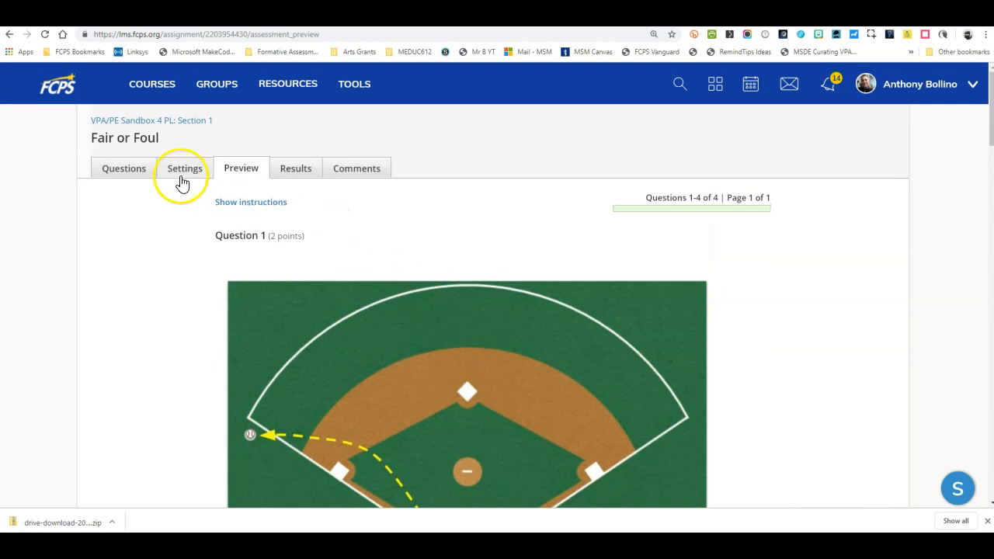
{"action": "left_click", "coordinate": [130, 170]}
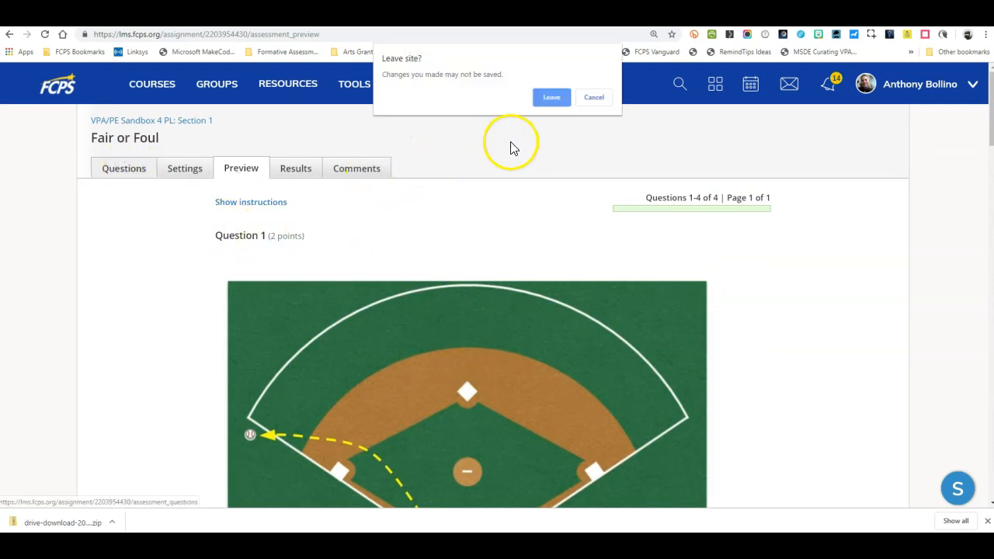
{"action": "left_click", "coordinate": [551, 97]}
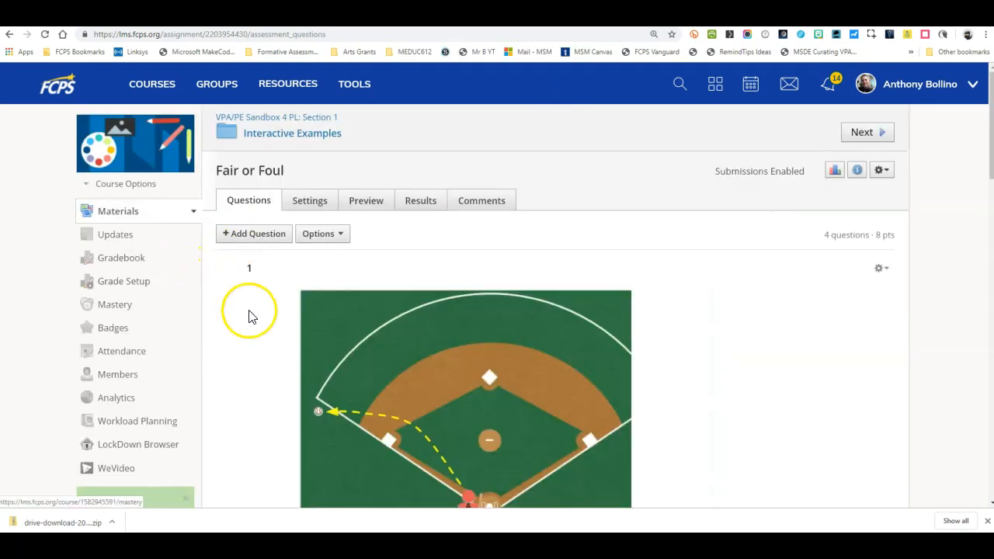
- Switch to the student's Schoology window, open the Fair or Foul quiz, and start a new attempt
{"action": "key", "text": "alt+Tab"}
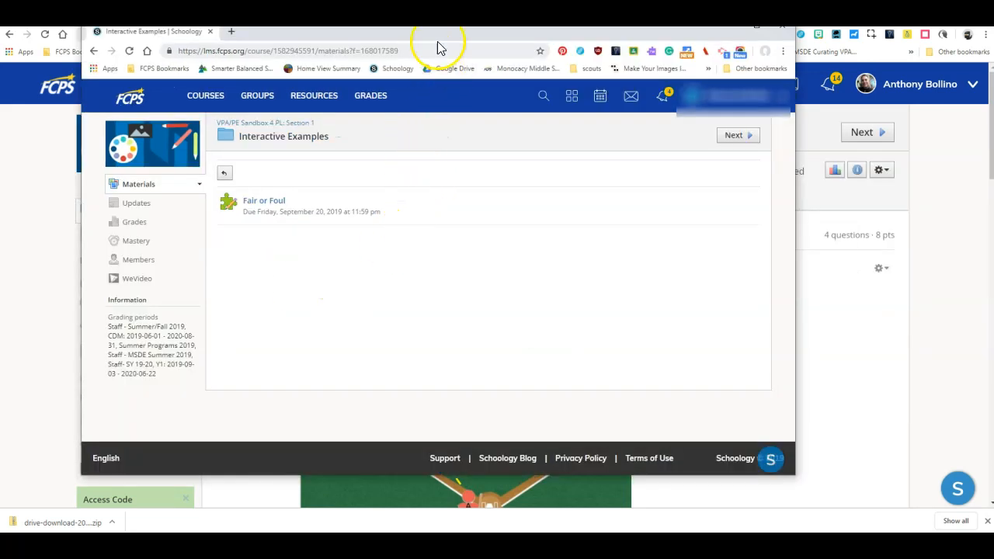
{"action": "left_click_drag", "start_coordinate": [422, 43], "coordinate": [411, 44]}
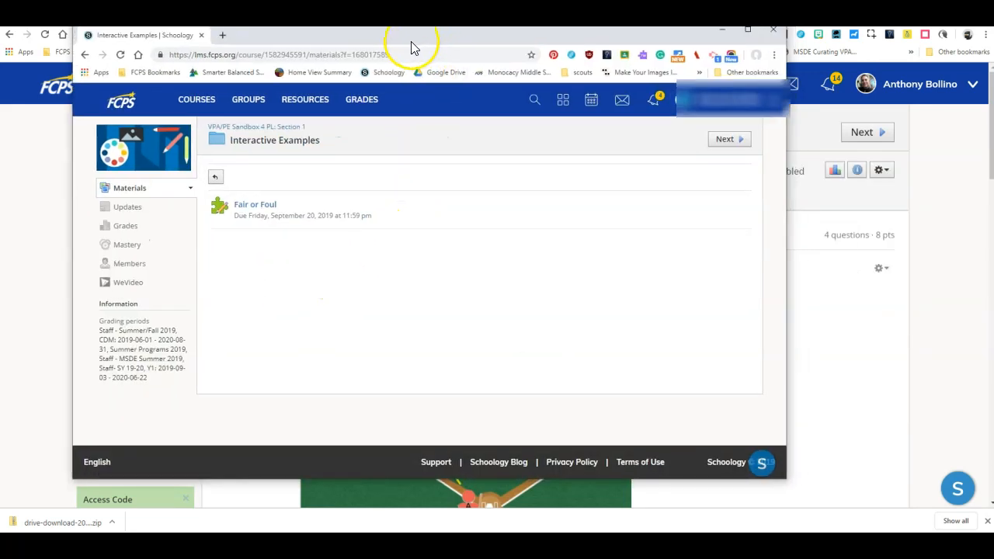
{"action": "left_click", "coordinate": [264, 205]}
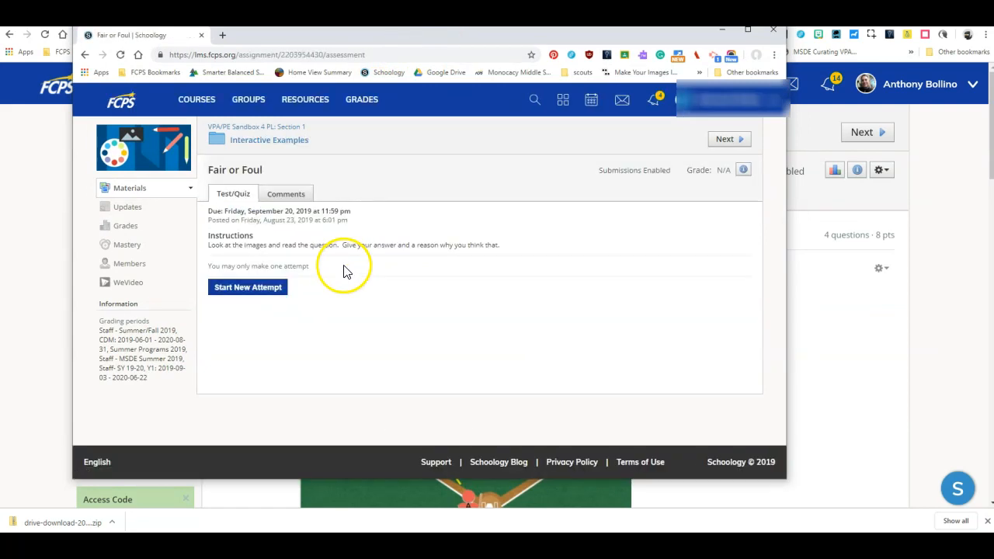
{"action": "left_click", "coordinate": [272, 289]}
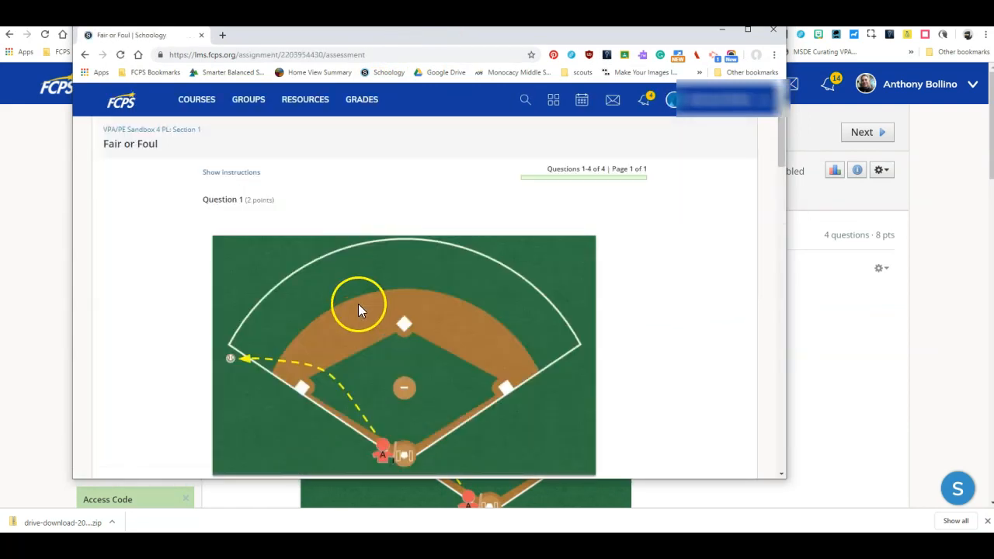
- Answer the four questions, ending with "Foul because the ball must go past 3rd base before rolling into foul territory to be considered a fair ball.", and submit
{"action": "scroll", "coordinate": [166, 293], "scroll_direction": "down", "scroll_amount": 2}
{"action": "left_click", "coordinate": [288, 395]}
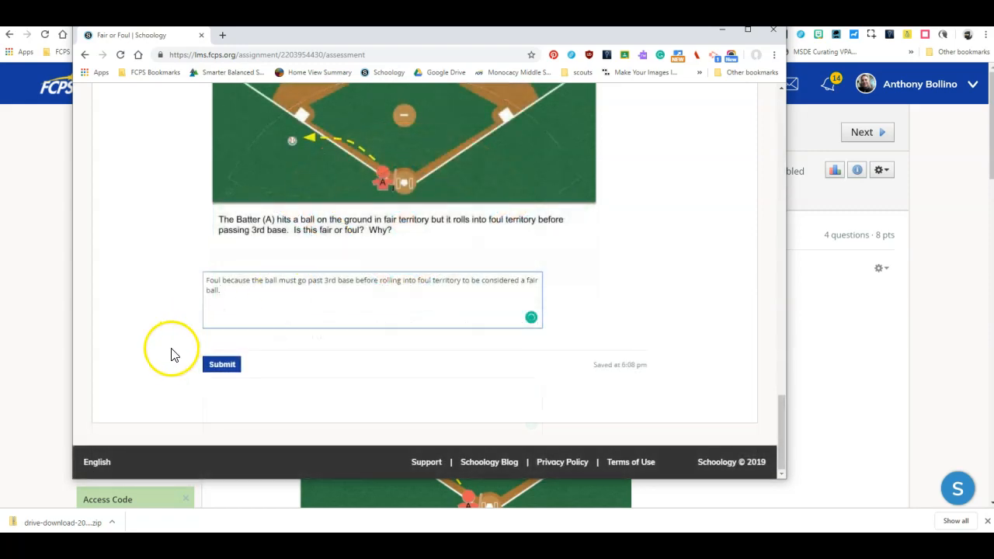
{"action": "left_click", "coordinate": [221, 368]}
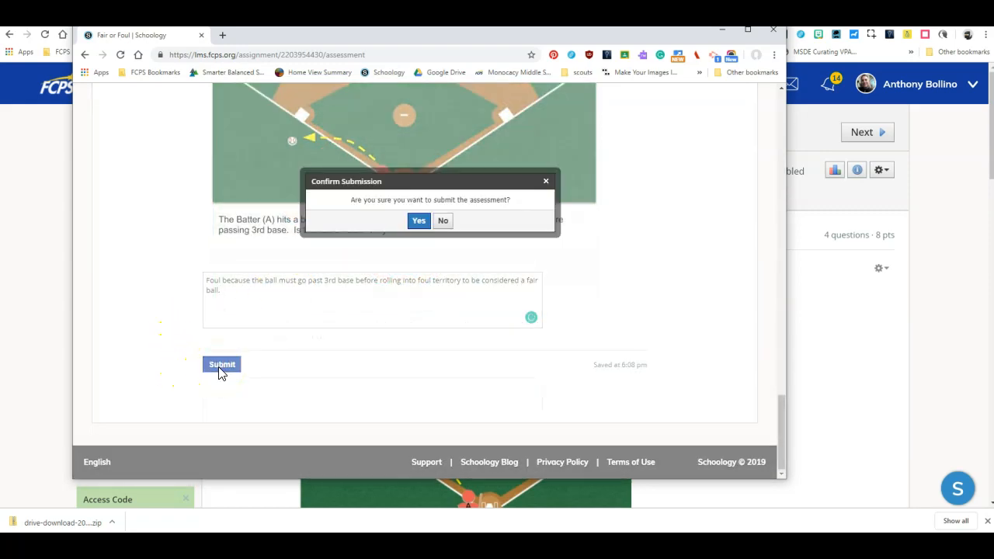
{"action": "left_click", "coordinate": [416, 220]}
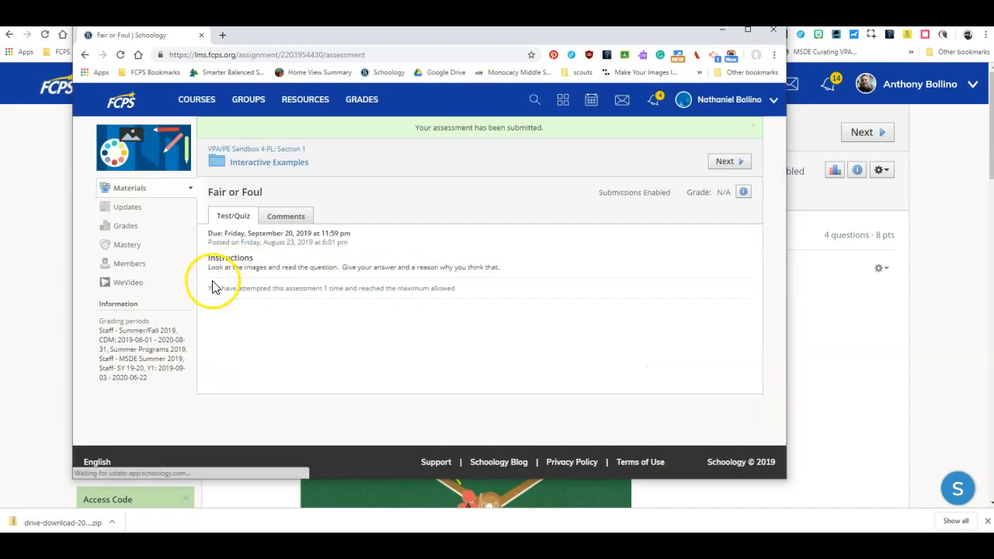
- Return to the teacher's Schoology window and show the gradebook for the CDM grading period starting 2019-06-01
{"action": "key", "text": "alt+Tab"}
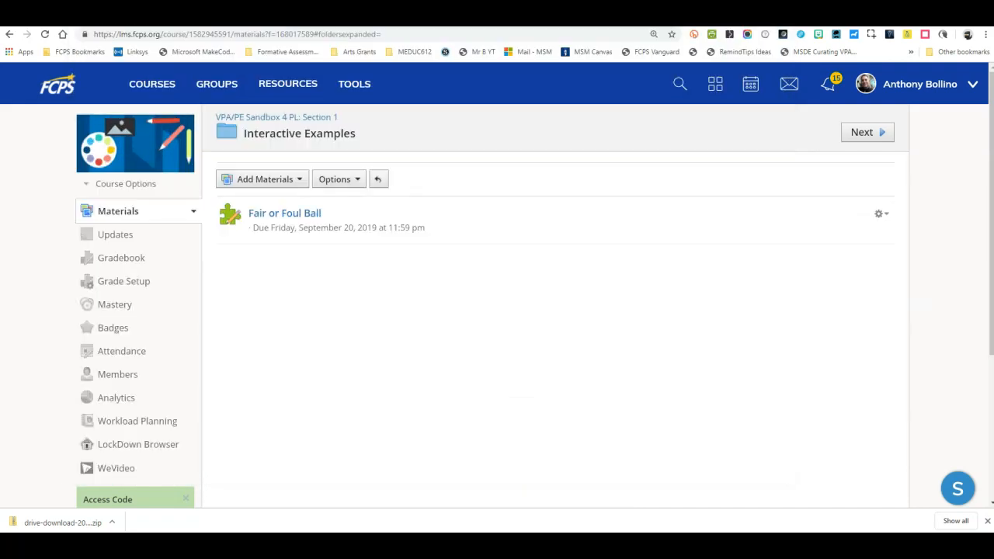
{"action": "left_click", "coordinate": [133, 258]}
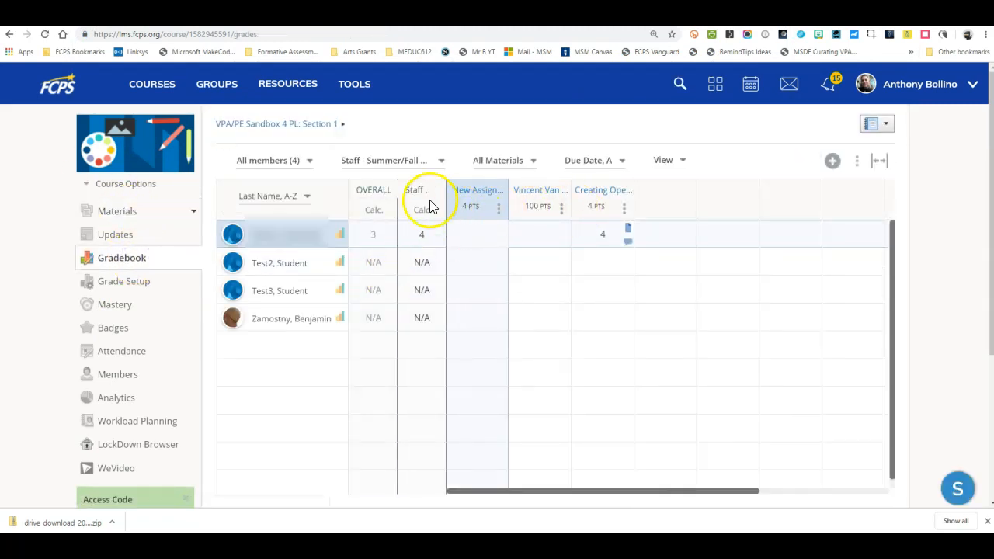
{"action": "left_click", "coordinate": [413, 162]}
{"action": "left_click", "coordinate": [373, 244]}
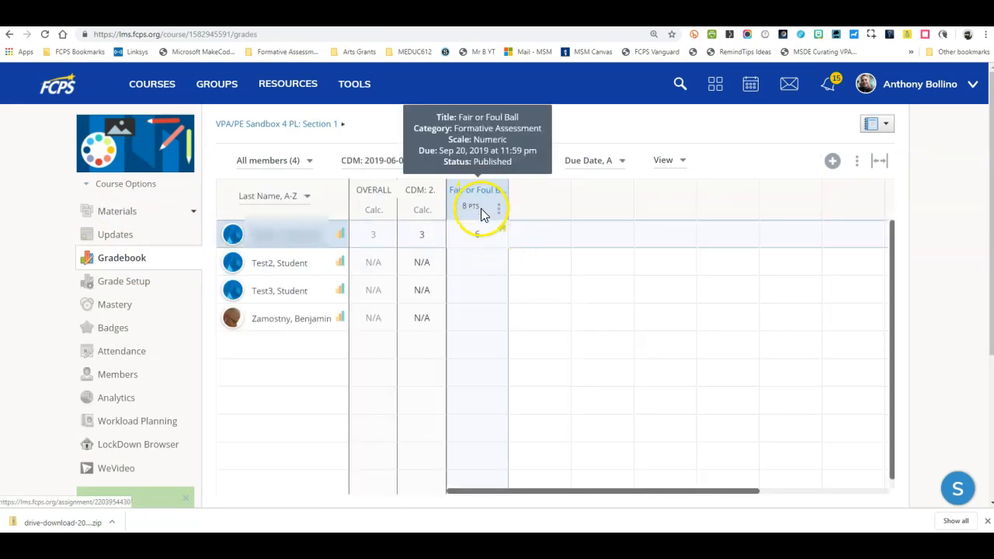
- Check the exception and comment options for the first student's Fair or Foul Ball grade, and open that student's quiz submission
{"action": "left_click", "coordinate": [481, 238]}
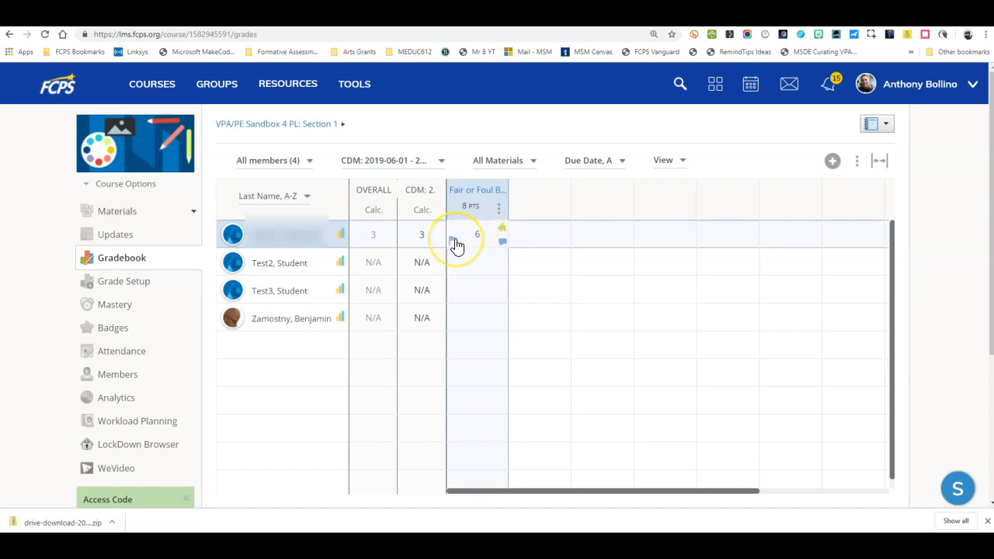
{"action": "left_click", "coordinate": [456, 243]}
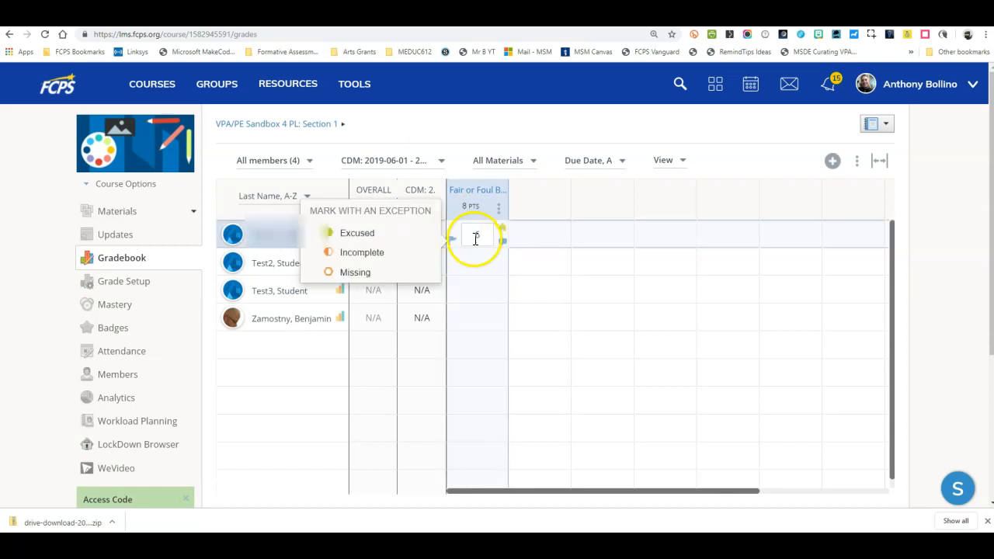
{"action": "left_click", "coordinate": [501, 244]}
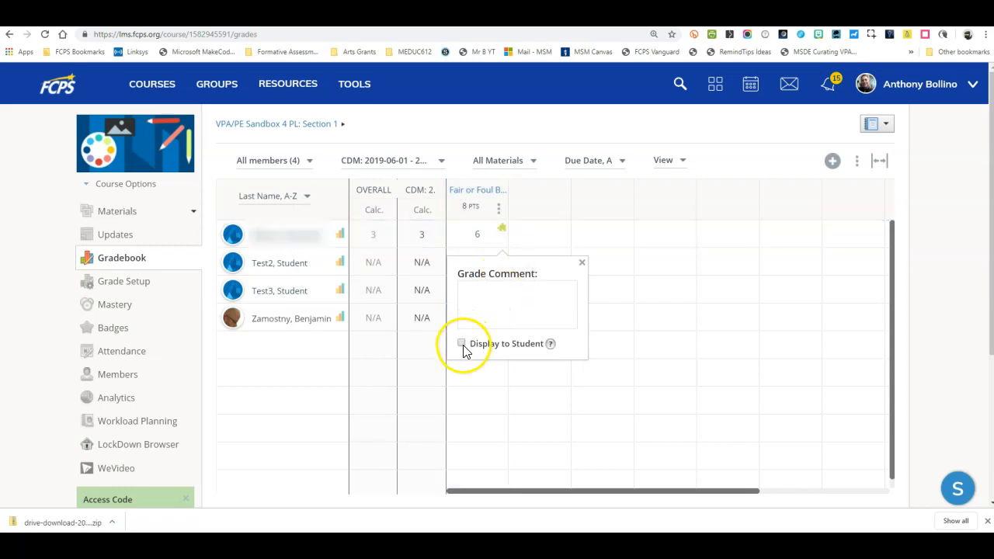
{"action": "left_click", "coordinate": [502, 233]}
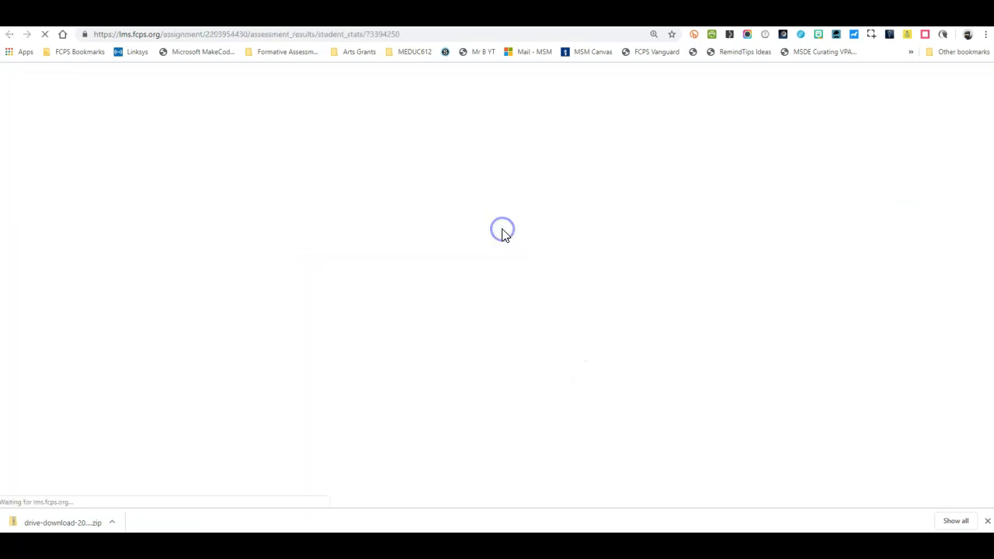